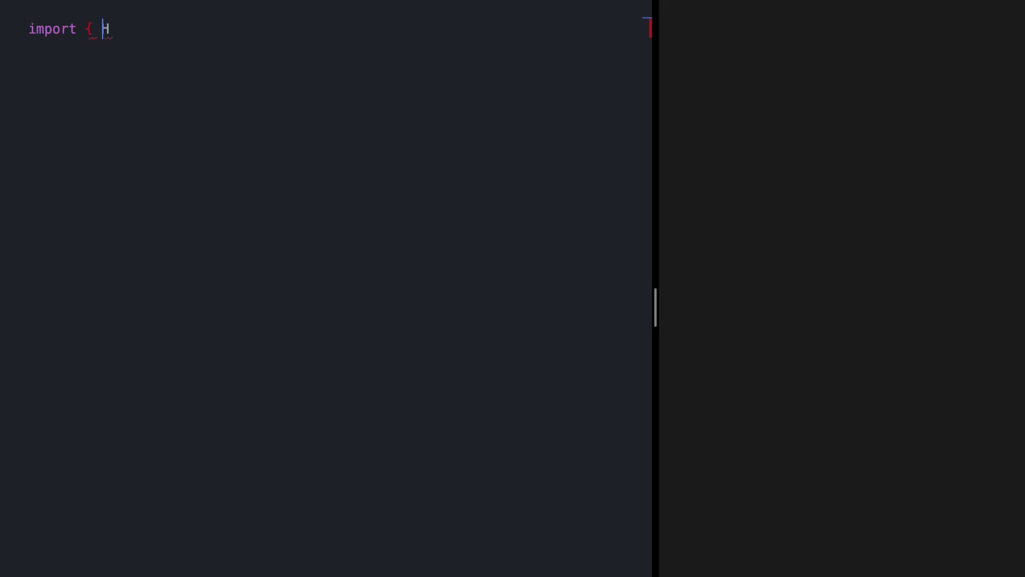
type("2, Kind2, UR")
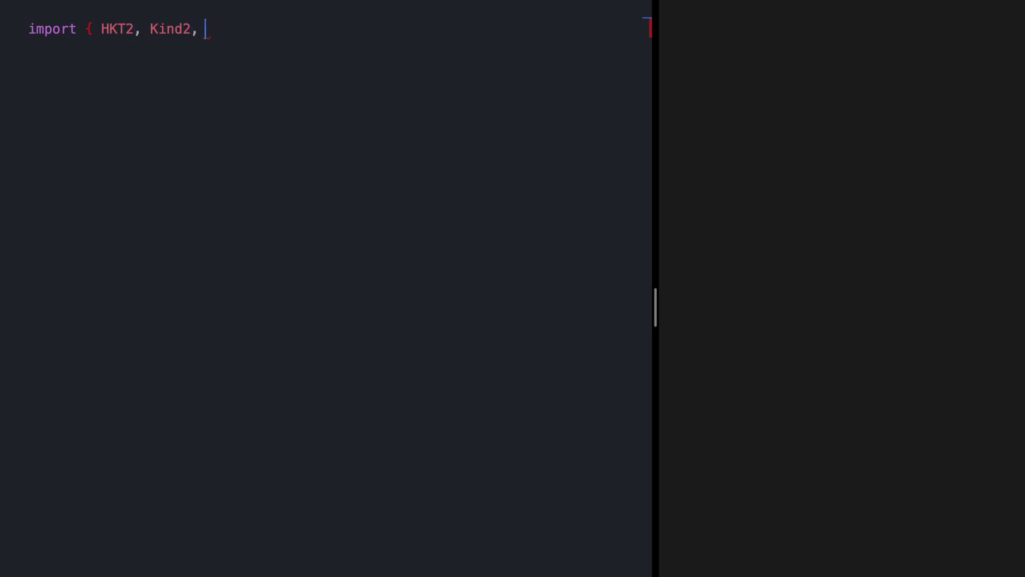
type("IS2, ")
type("HKT3, ")
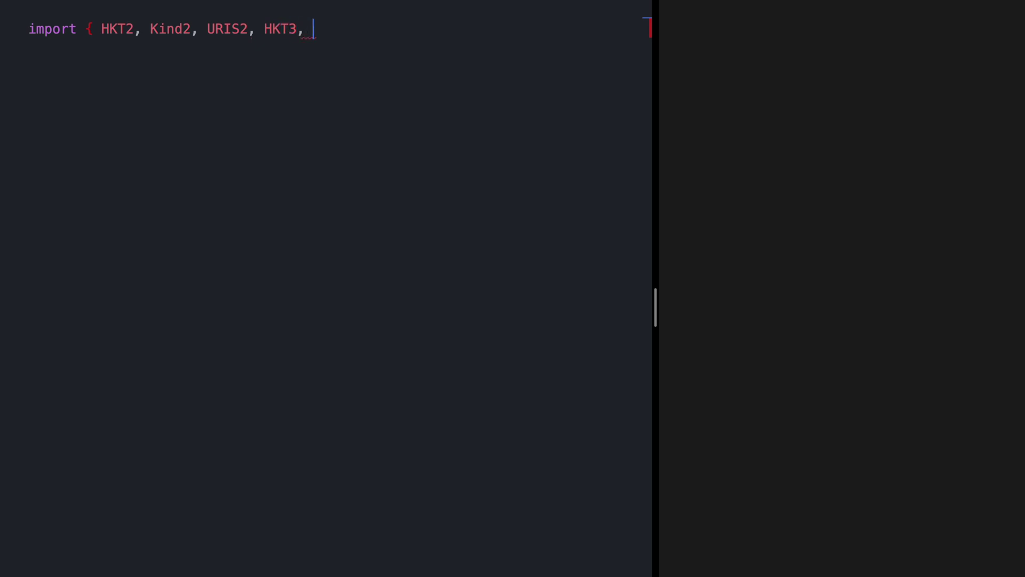
type("Kind3, ")
type("URIS3 } from '")
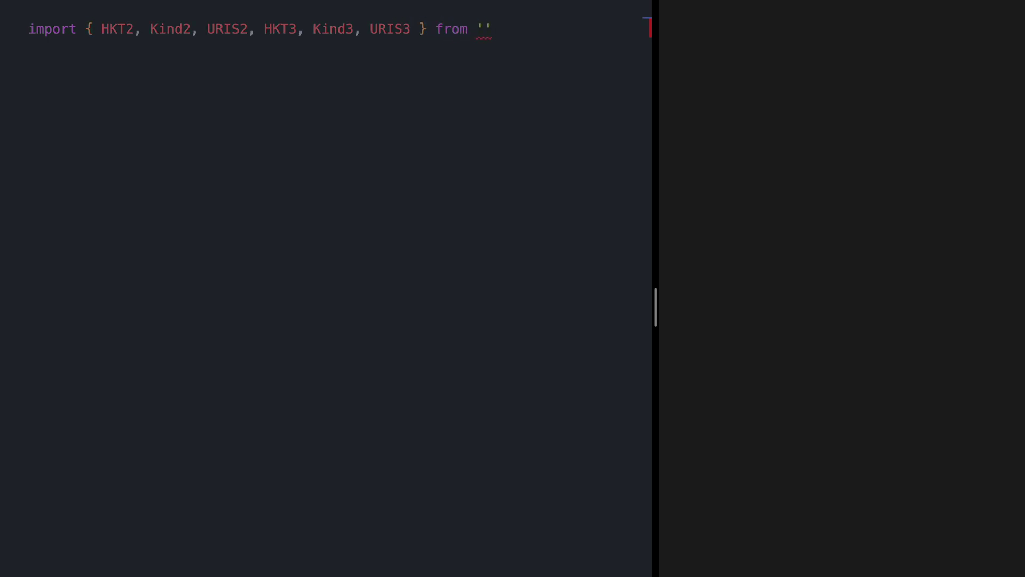
type("fp-ts/HKT")
Write the fp-ts/HKT type import and the ./lib/Either helper import, followed by a blank line.
key("End")
key("Return")
type("import { Either, K")
key("BackSpace")
type("Left, Right, left, ")
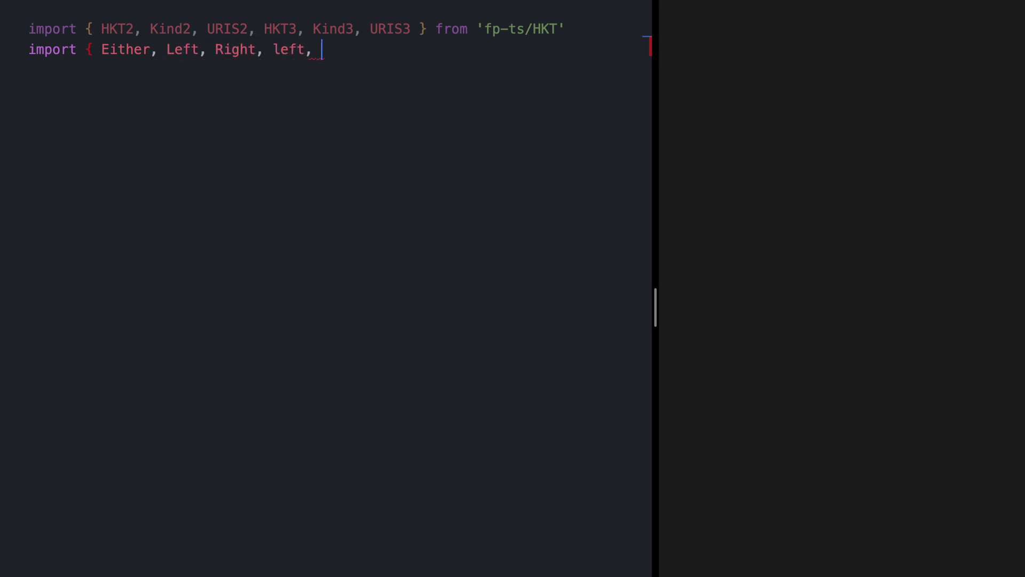
type("right, isLeft, match } from './lib/Either")
key("Return")
key("Return")
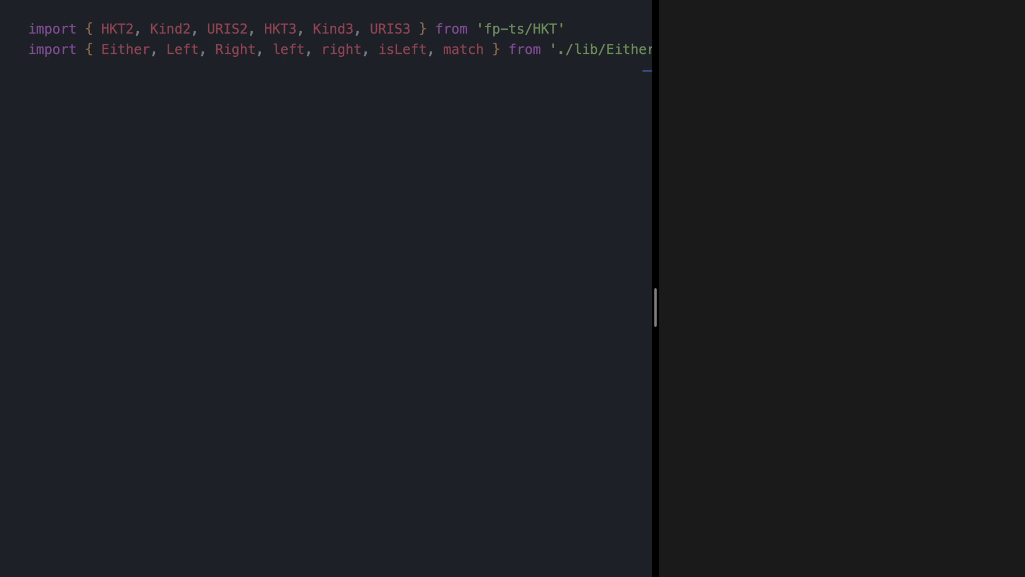
type("interface Bifunctor<F> {")
Declare Bifunctor<F> with URI: F and a two-line bimap returning HKT2<F,C,D>.
key("Return")
type("}")
key("Up")
key("End")
key("Return")
type("URI: F,")
key("Return")
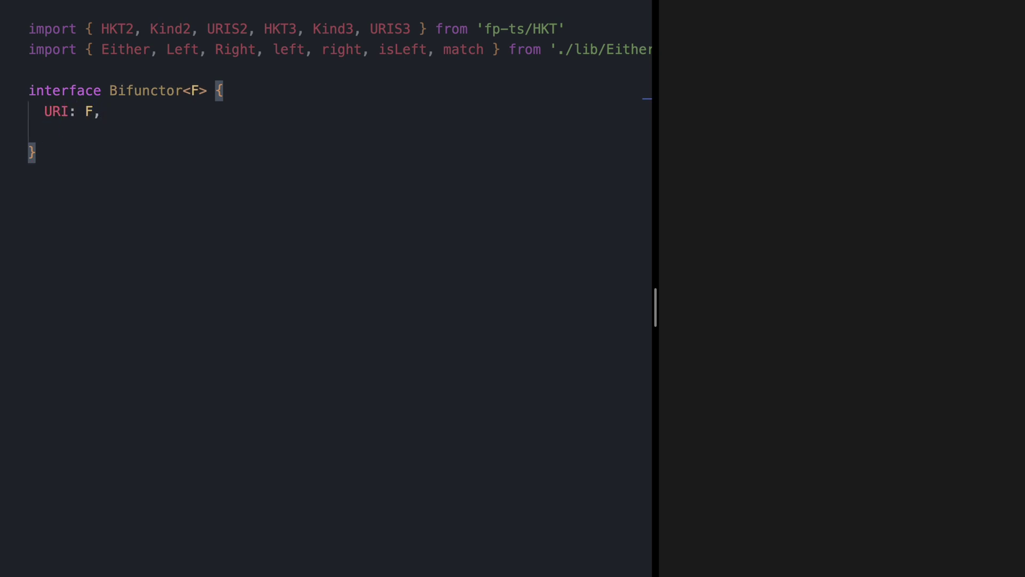
type("bimap: <")
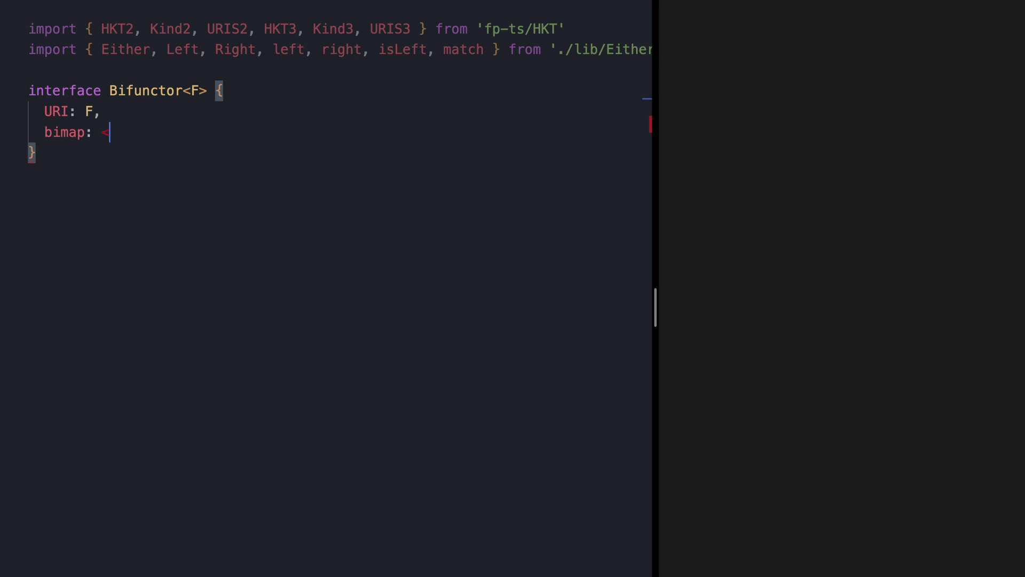
type("A,B,C,D>(")
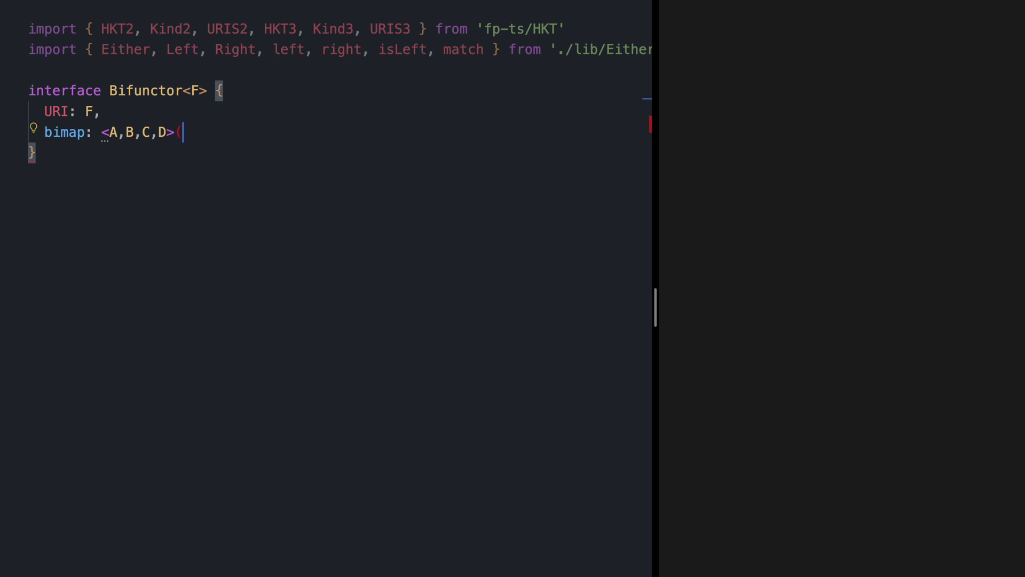
type("f: ")
type("(a: A)=>C")
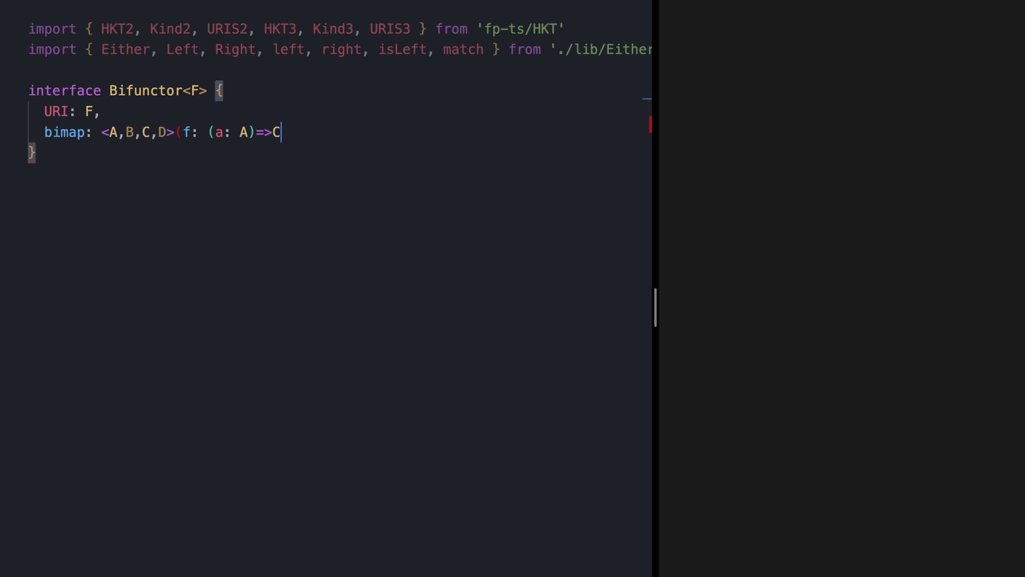
type(", g: (b: B)=>D)")
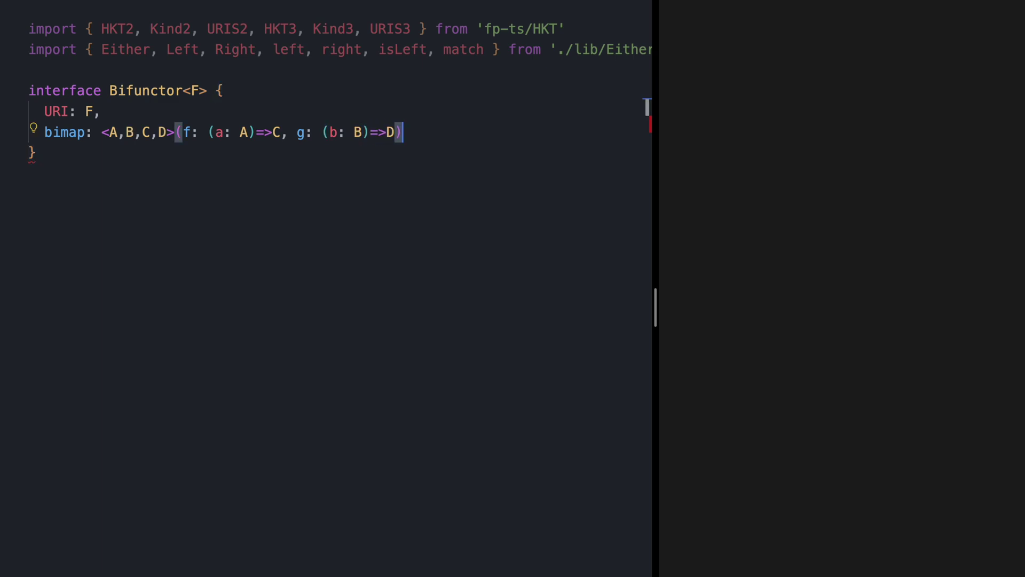
key("Return")
type("=> (fab: HKT2<F,A,B>) => HKT")
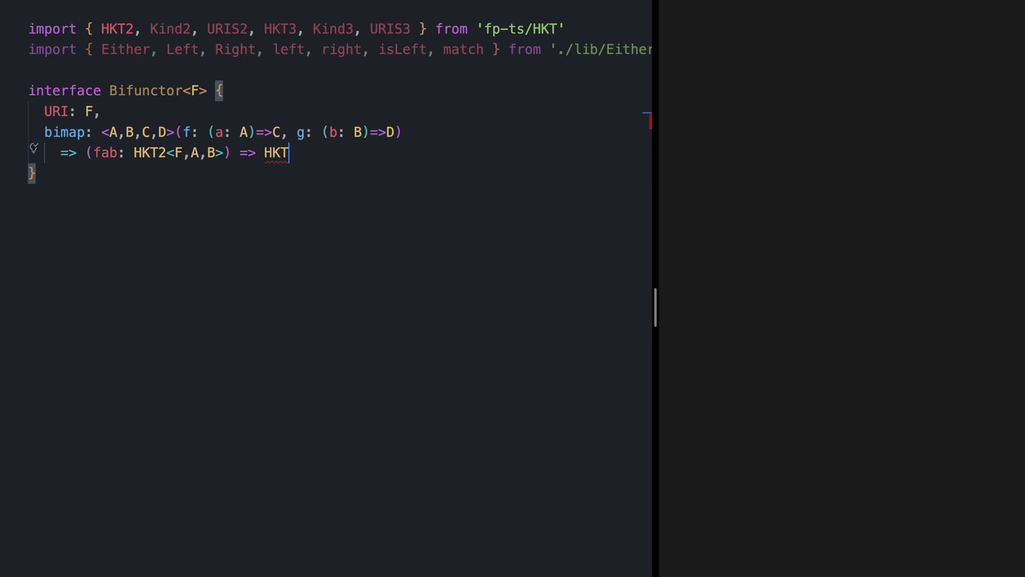
type("2<F,C,D>")
key("Return")
key("Return")
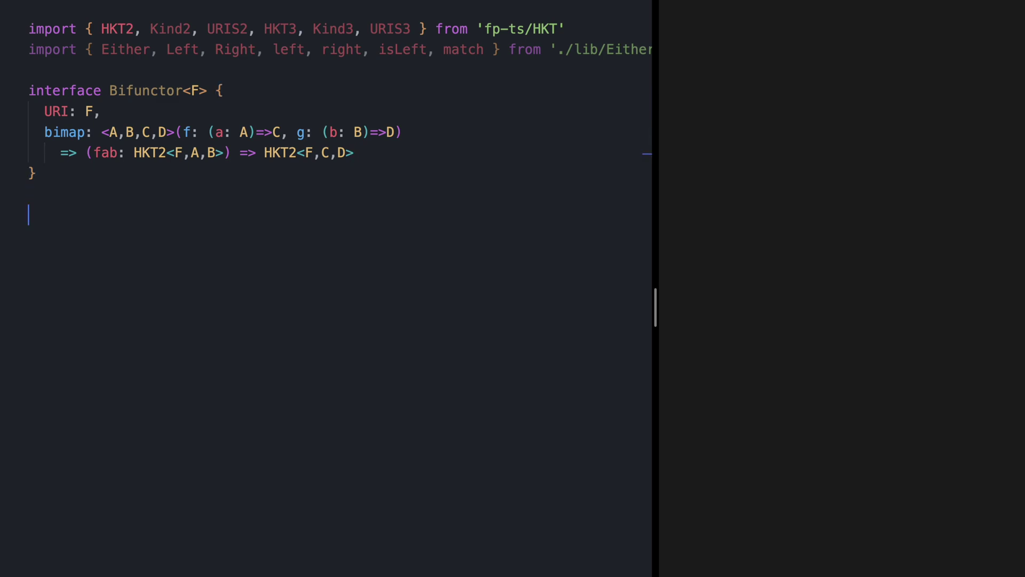
type("interface Bifunctor2<F extends URIS2>")
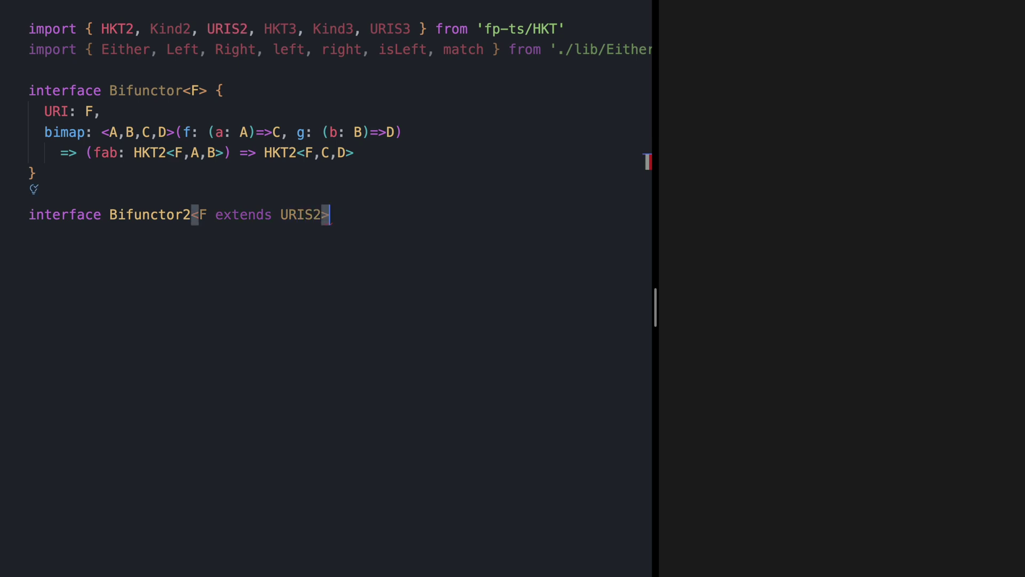
type(" {")
Write Bifunctor2<F extends URIS2> with a Kind2 bimap, then begin a Bifunctor3<F extends URIS3> declaration.
key("Return")
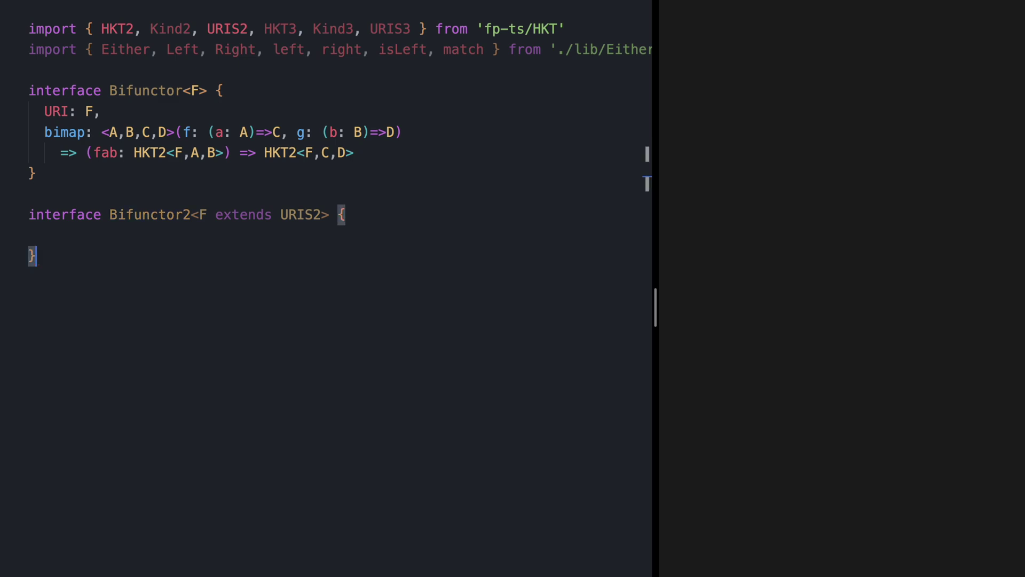
type("URI: F,")
key("Return")
type("bimap: <A,B,C,D>")
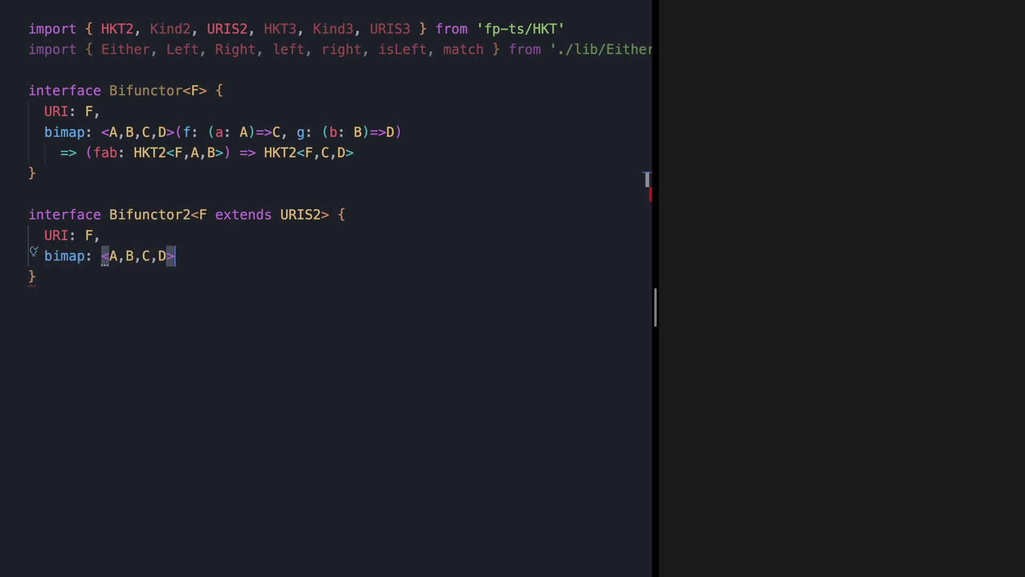
type("(f: (a: A")
key("BackSpace")
type("A)=>C, g: (b: B")
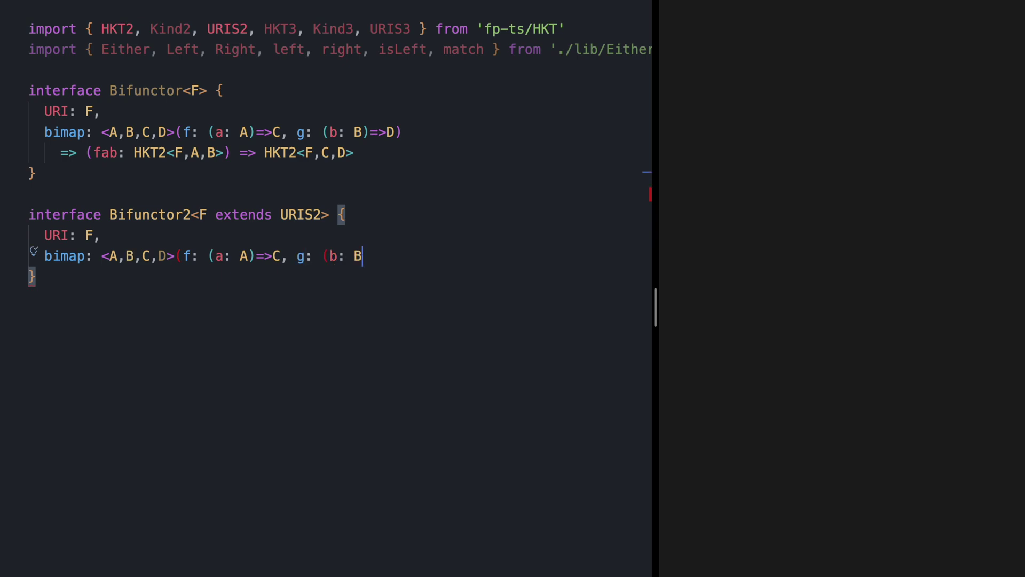
type(")=>D)")
key("Return")
type("=> (fab: ")
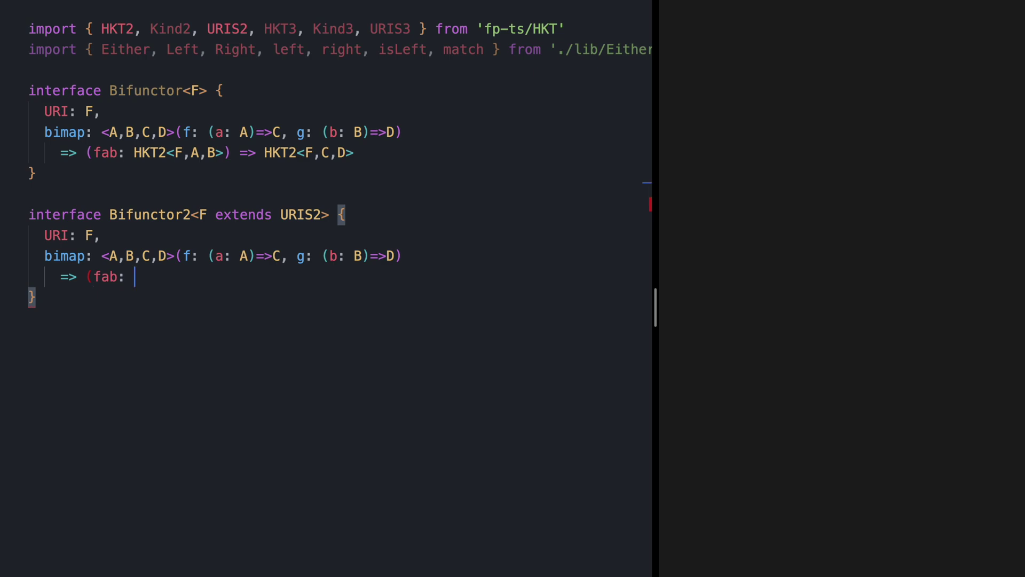
type("Kind2")
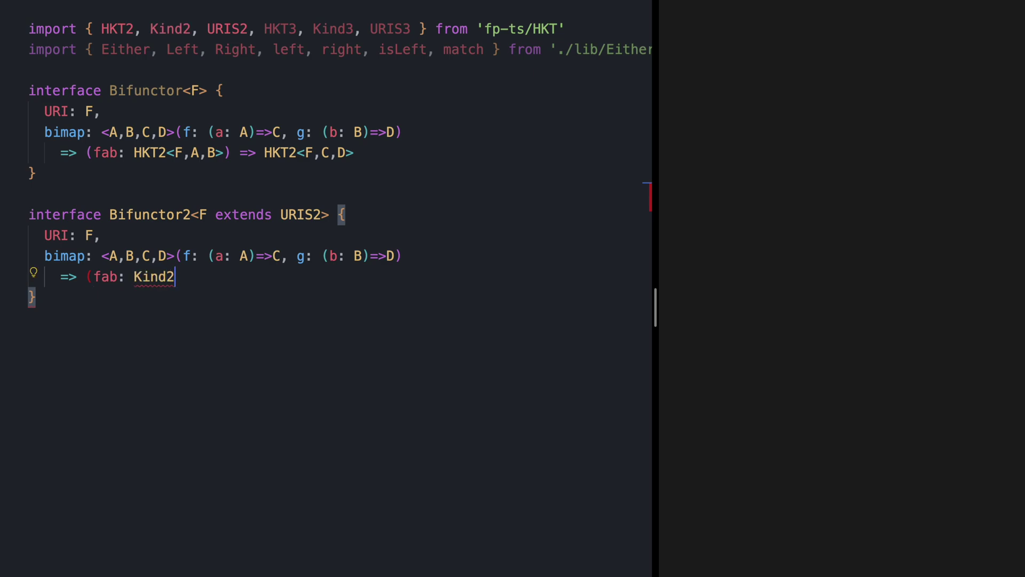
type("<F,AB")
key("BackSpace")
type(",B>) => ")
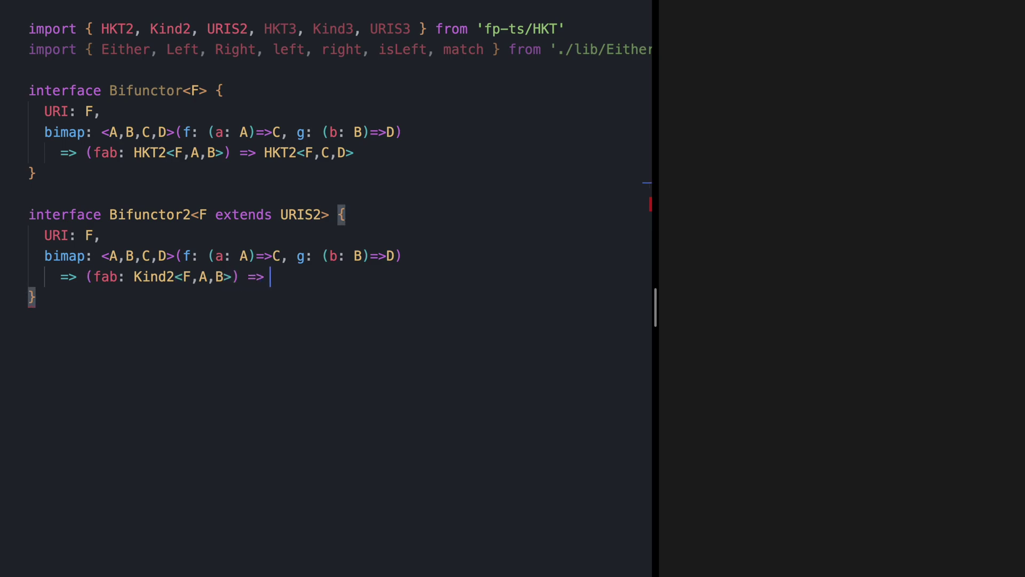
type("Kind2<F,C,D")
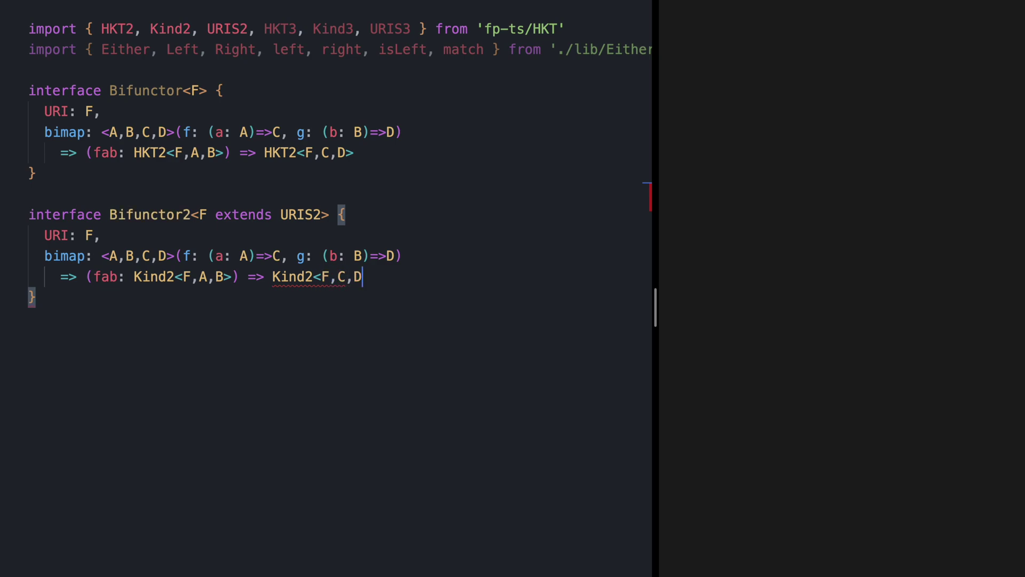
type(">")
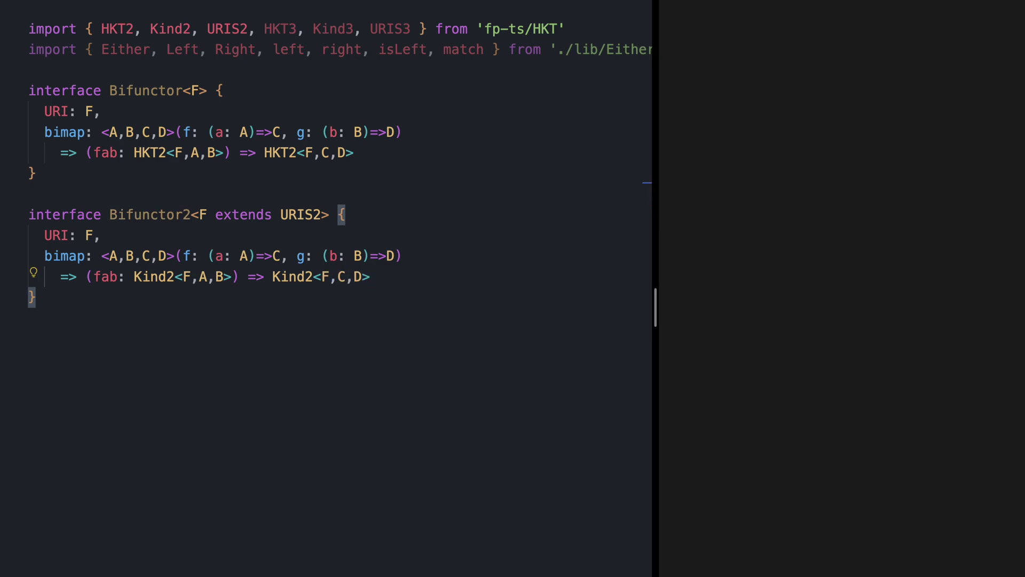
key("Down")
key("Return")
key("Return")
type("interface Bifunctor3<F extends URIS3> ...")
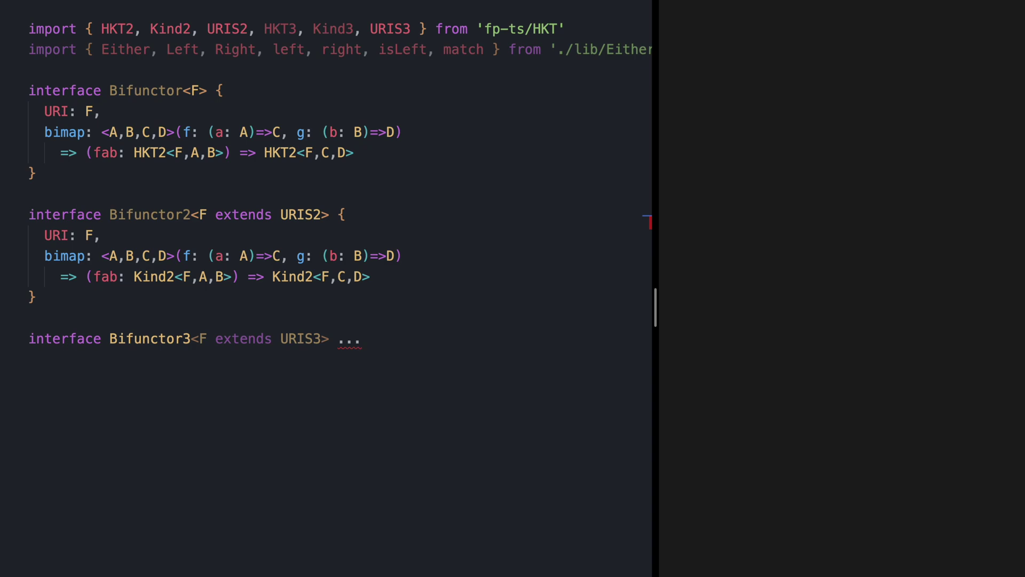
Replace the unfinished Bifunctor3 line with eitherBifunctor: Bifunctor2<'Either'> and URI 'Either'.
key("BackSpace")
key("BackSpace")
key("BackSpace")
key("BackSpace")
key("BackSpace")
key("BackSpace")
key("BackSpace")
key("BackSpace")
key("BackSpace")
key("BackSpace")
key("BackSpace")
key("BackSpace")
key("BackSpace")
key("BackSpace")
key("BackSpace")
key("BackSpace")
key("BackSpace")
key("BackSpace")
key("BackSpace")
key("BackSpace")
key("BackSpace")
key("BackSpace")
key("BackSpace")
key("BackSpace")
key("BackSpace")
type("const eitherBifunctor: Bifunctor2")
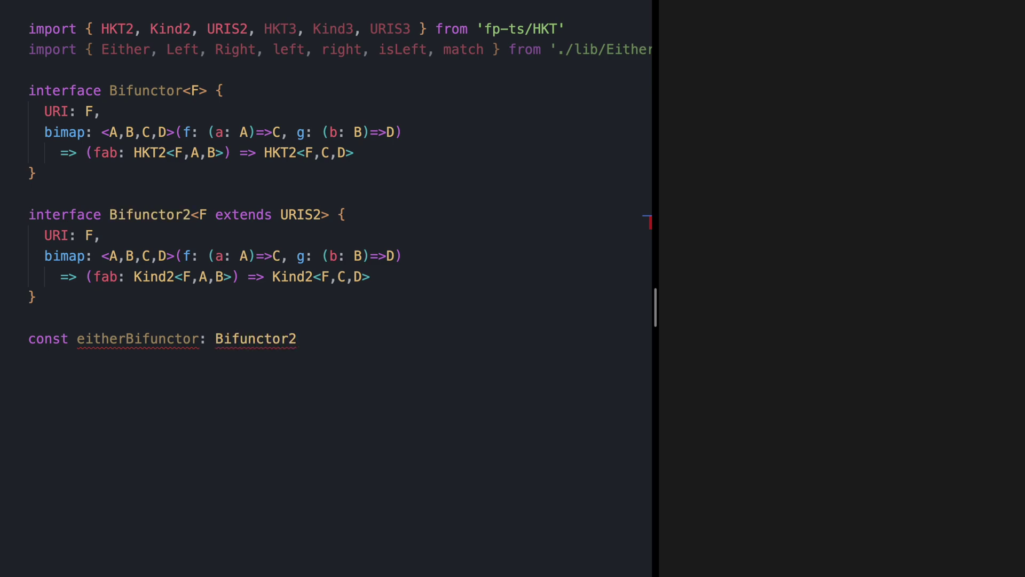
type("<'Either")
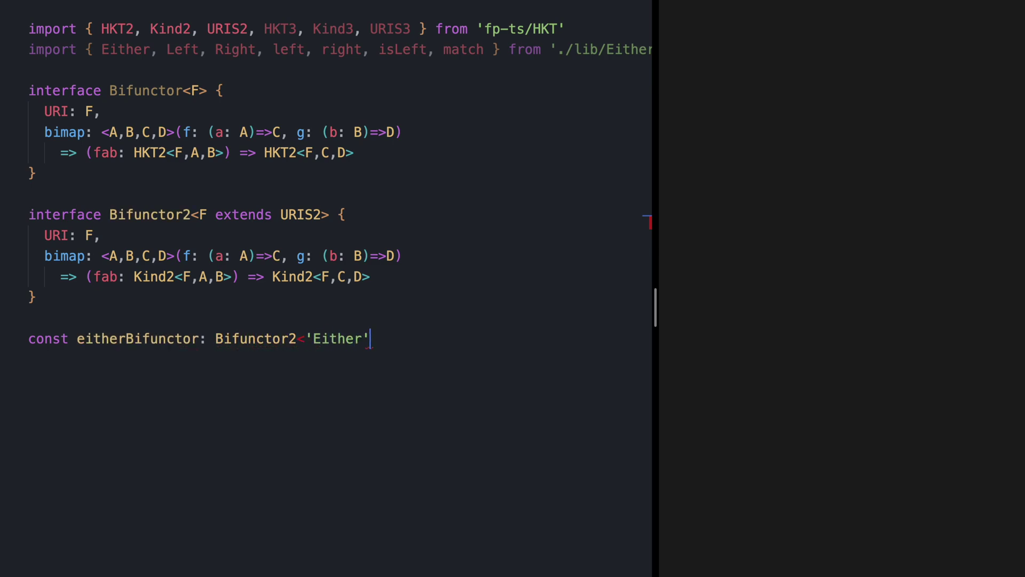
key("Right")
type("> = {")
key("Return")
type("URI: 'Either")
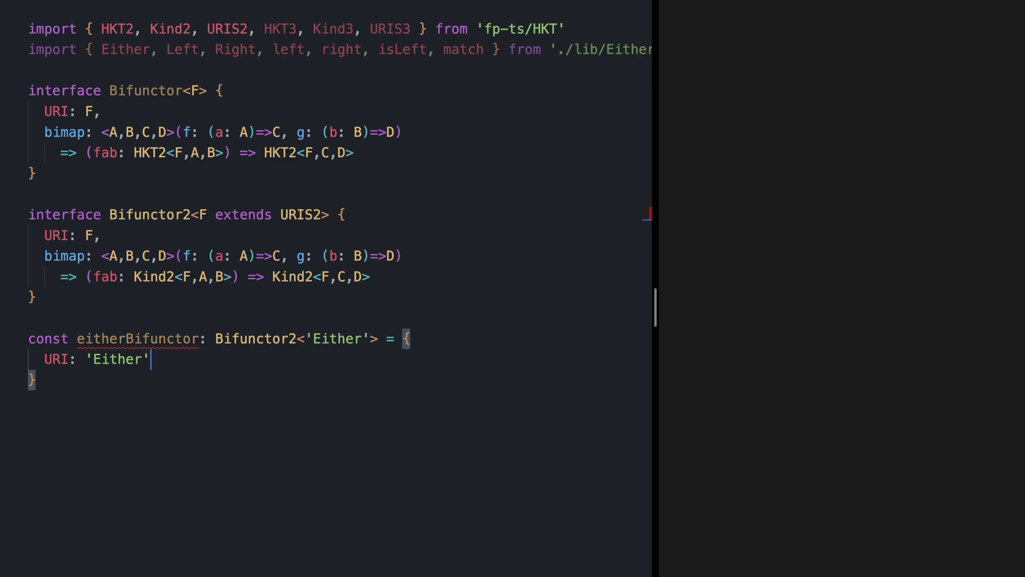
key("Right")
type(",")
key("Return")
type("bimap: (")
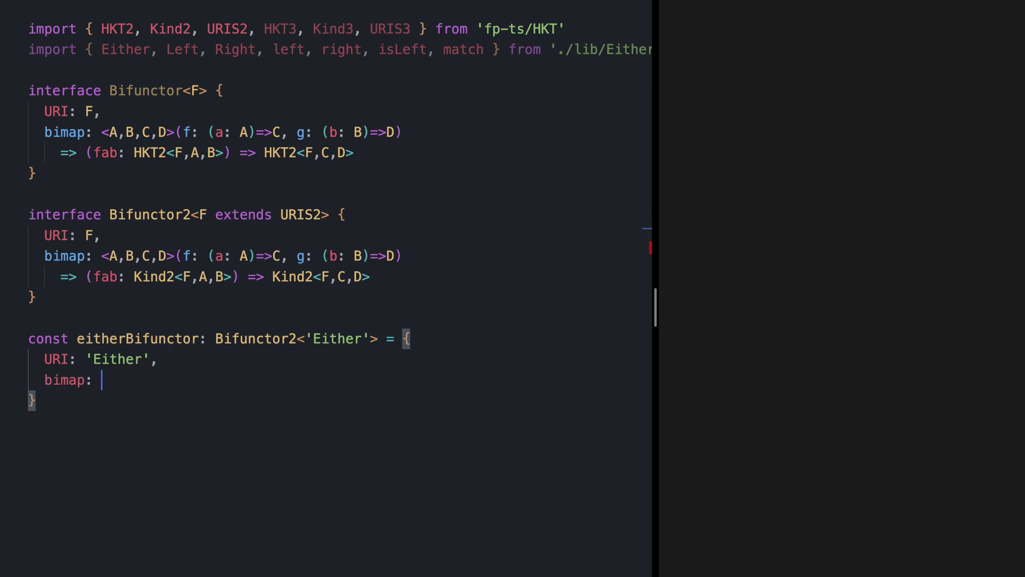
type("f, g) => fab")
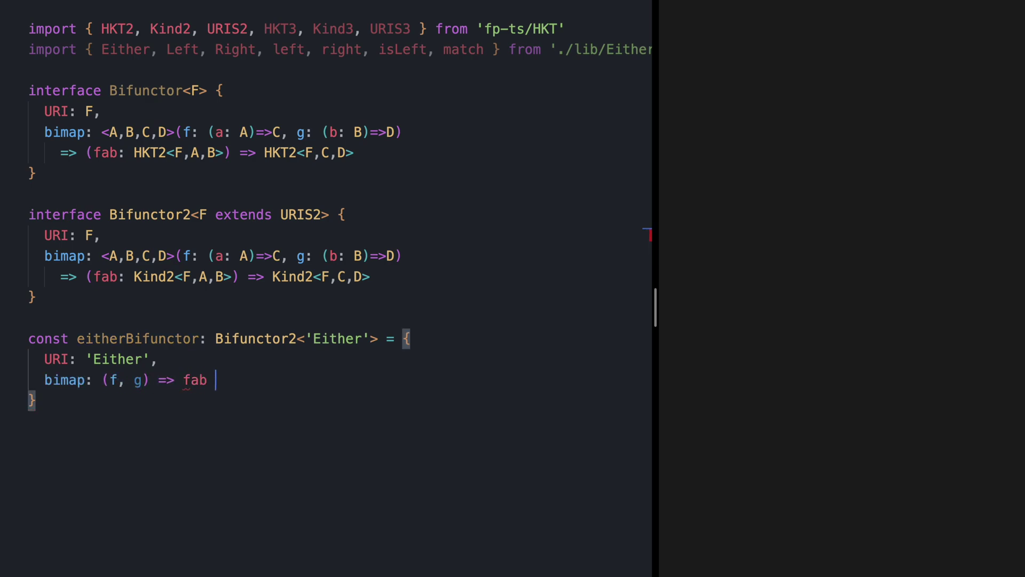
type(" =>")
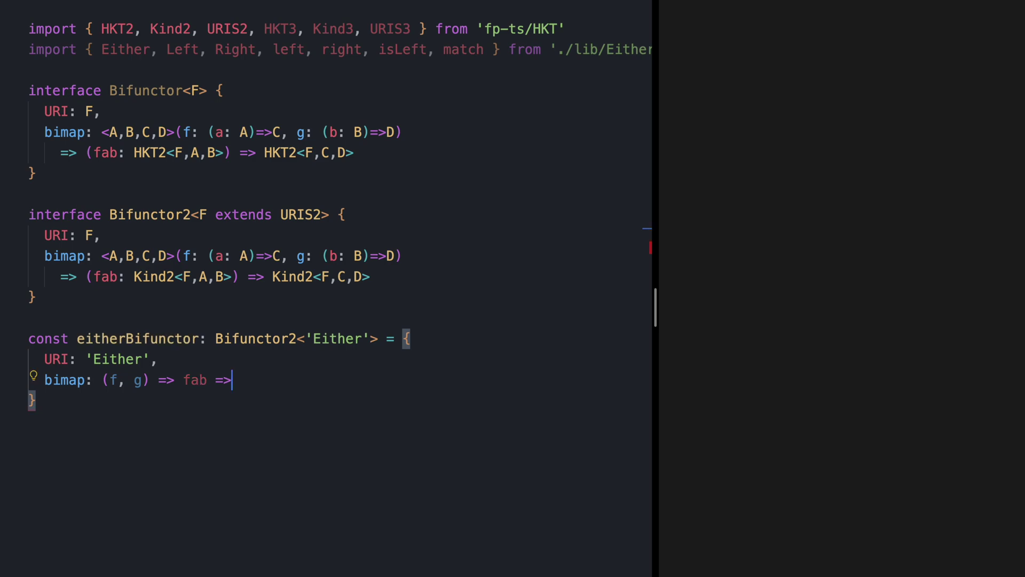
Start bimap with match, sending the left case through left(f(a)).
key("Return")
type("match(")
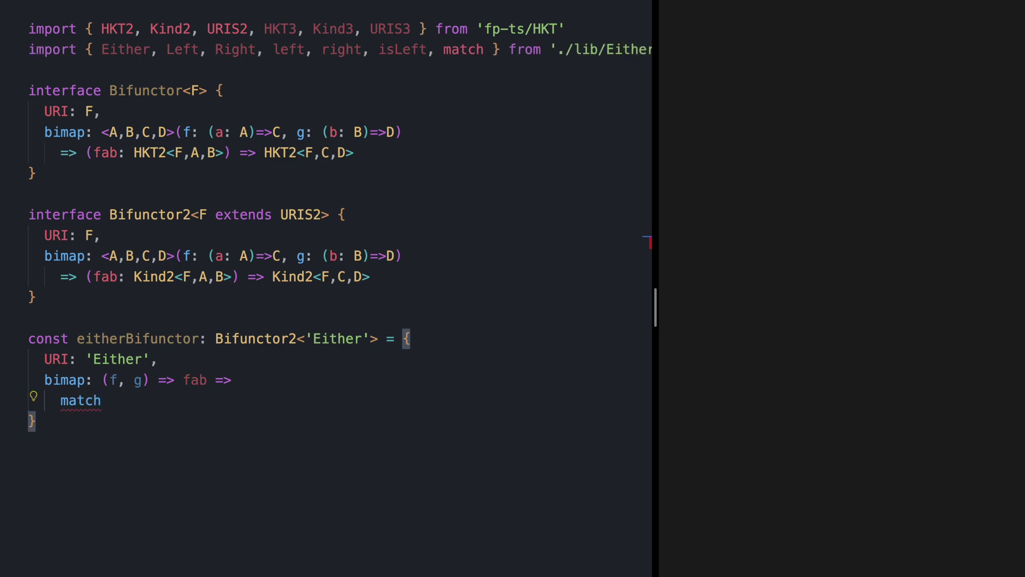
type(")(fab)")
key("Left")
key("Left")
key("Left")
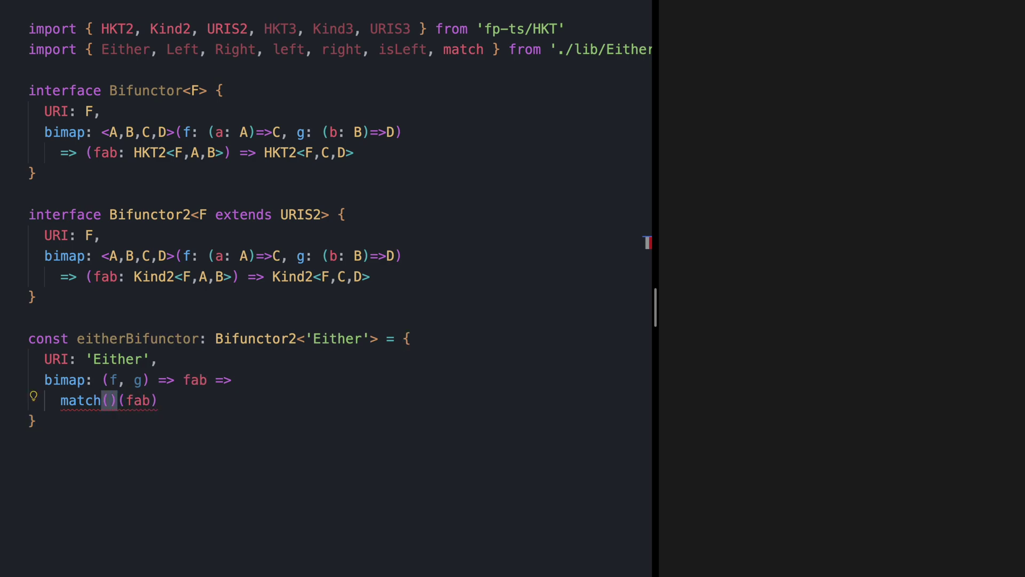
key("Return")
type("a => ")
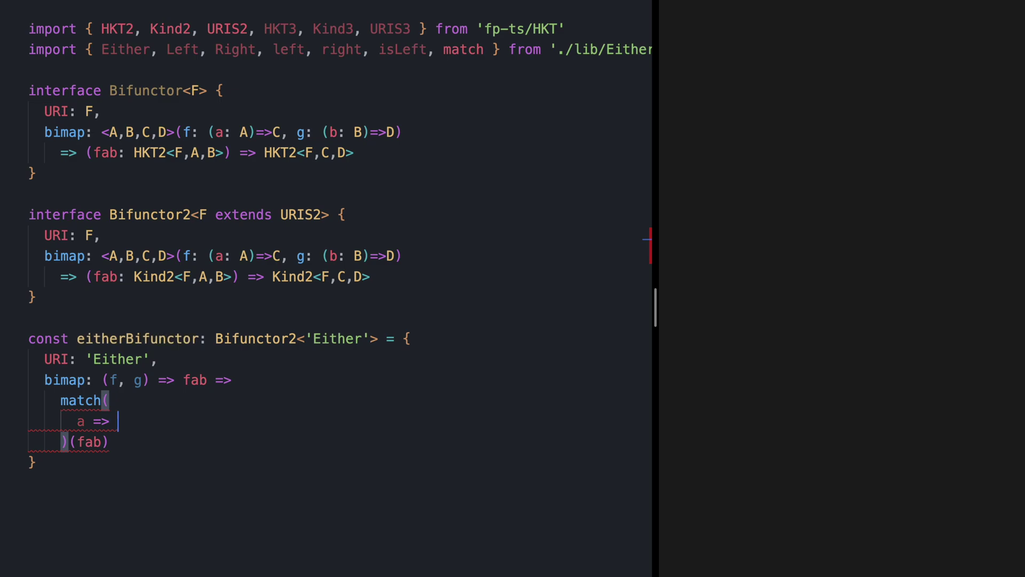
type("f(a)")
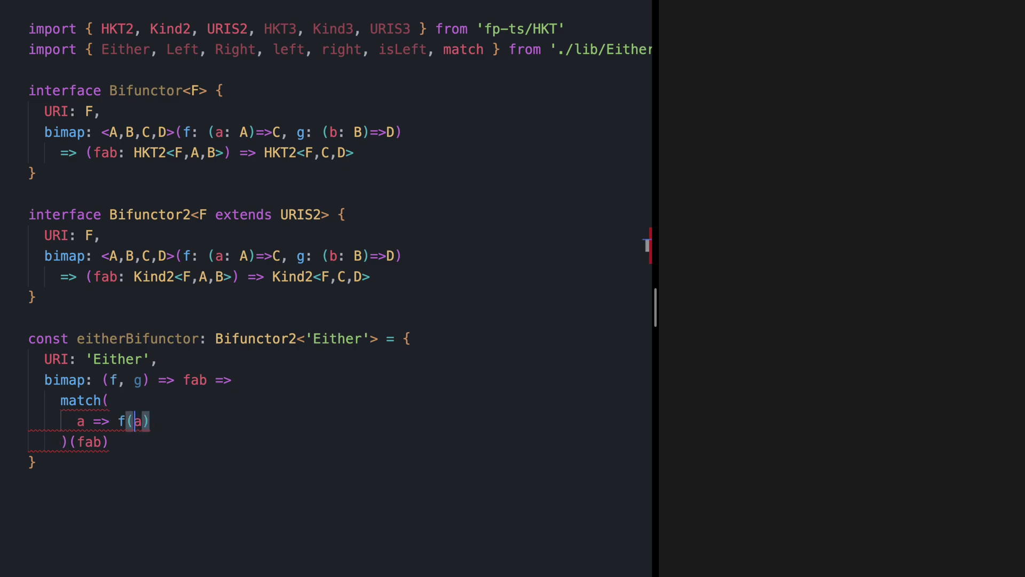
key("Left")
key("Left")
key("Left")
type("leftf(")
key("End")
type("),")
key("Return")
type("b => g(b)")
Add the right(g(b)) case and remove the fab parameter and trailing (fab) call.
key("Left")
key("Left")
key("Left")
type("right(")
key("End")
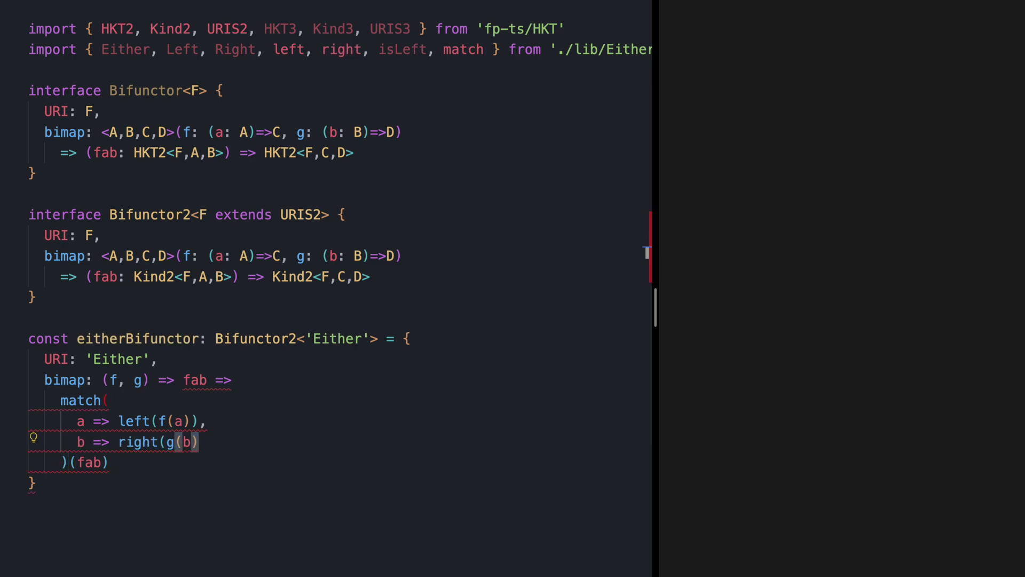
type(")")
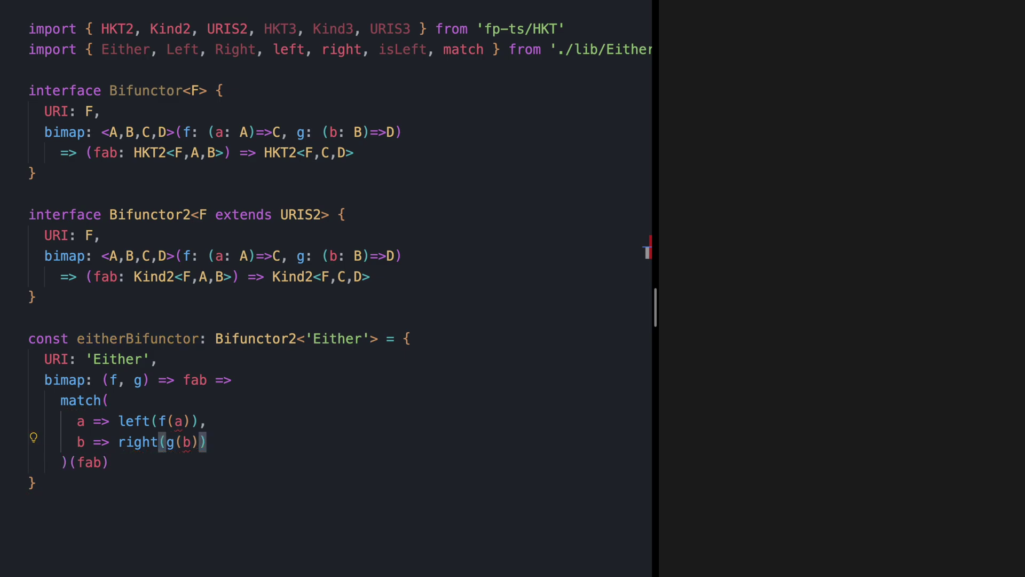
key("Down")
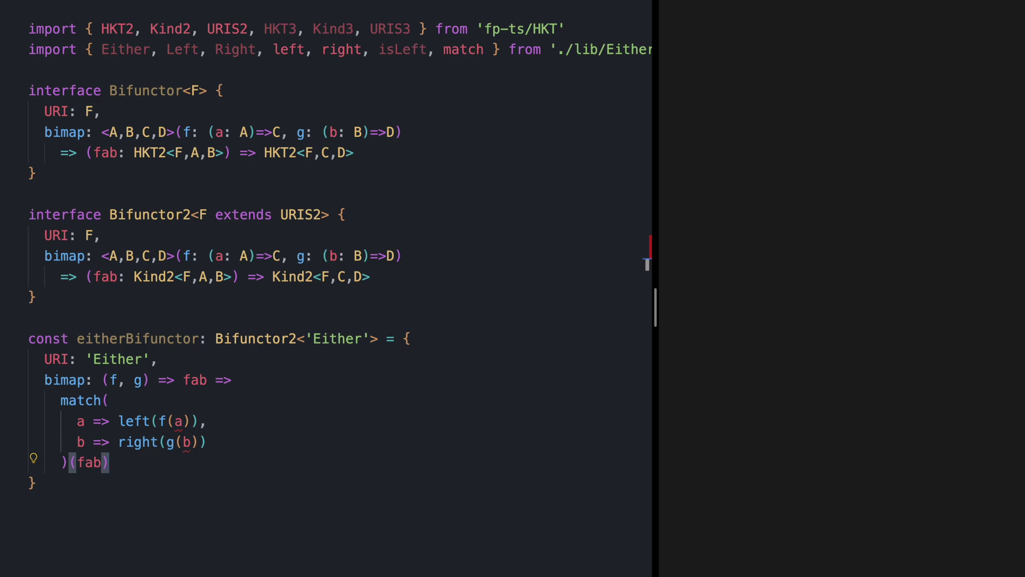
key("BackSpace")
key("BackSpace")
key("BackSpace")
key("Up")
key("Up")
key("Up")
key("End")
key("BackSpace")
key("BackSpace")
key("BackSpace")
key("BackSpace")
key("BackSpace")
key("BackSpace")
key("BackSpace")
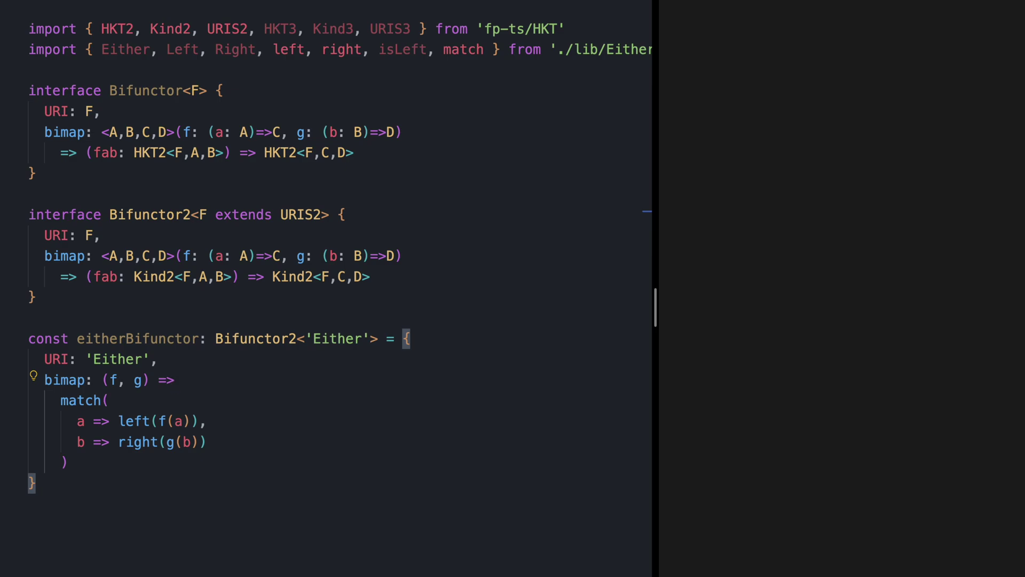
Add the IsEmail type with an '@' check, then a ToString type and toString returning `number ${x}`.
key("Down")
key("Down")
key("Down")
key("Down")
key("Down")
key("Down")
scroll(320, 288, "down", 7)
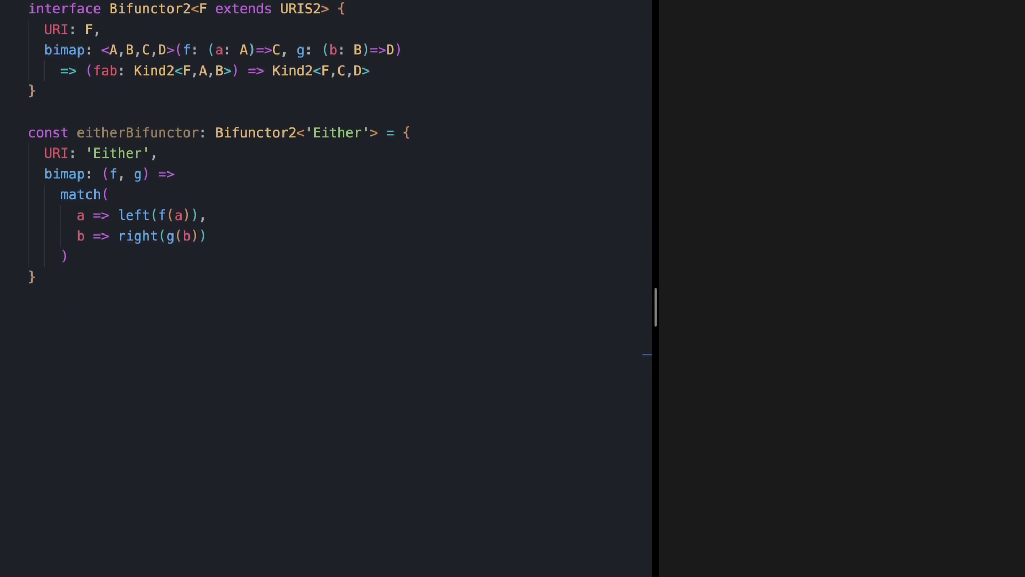
scroll(320, 288, "down", 1)
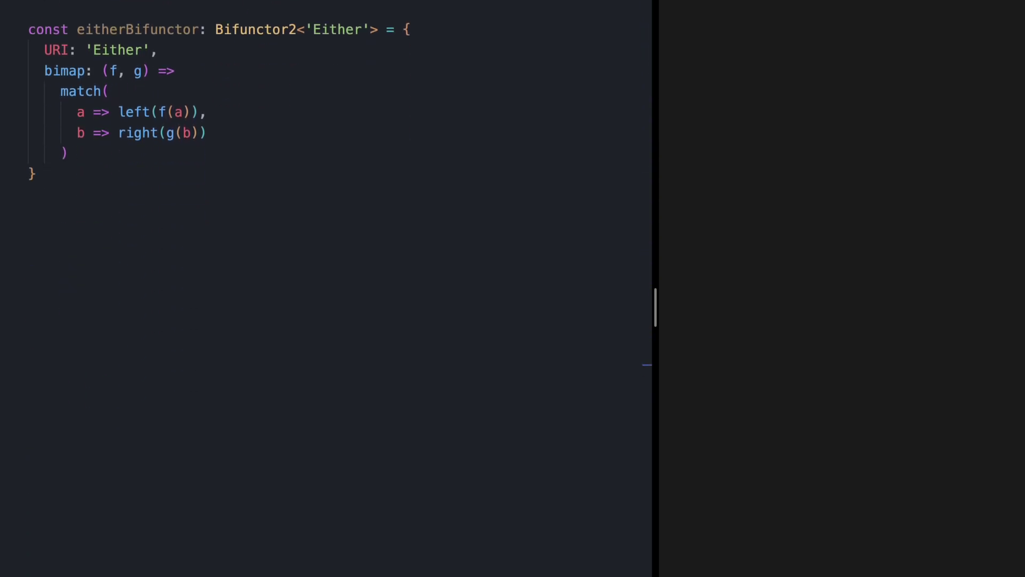
key("Up")
key("Up")
key("Up")
key("Up")
key("Up")
key("Up")
type("type ")
type("sEmail = ")
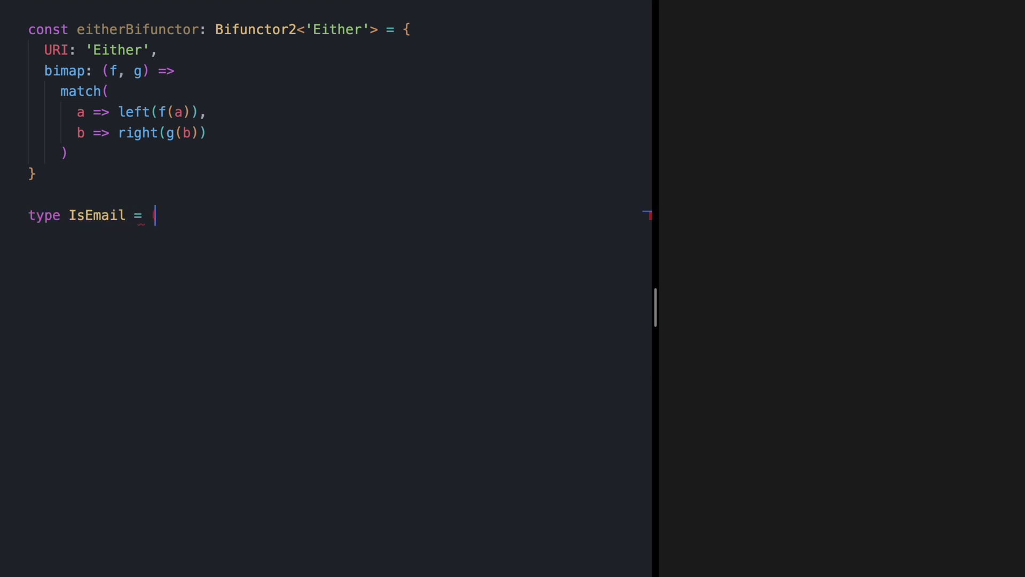
type("(x: string) => boolean")
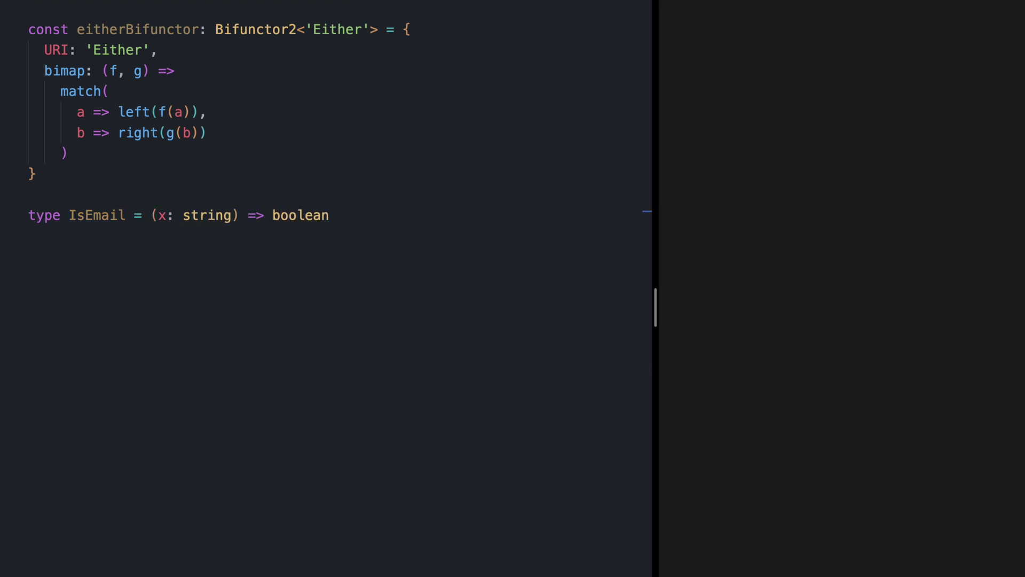
key("Return")
type("const isEmail: IsEmail = x => x")
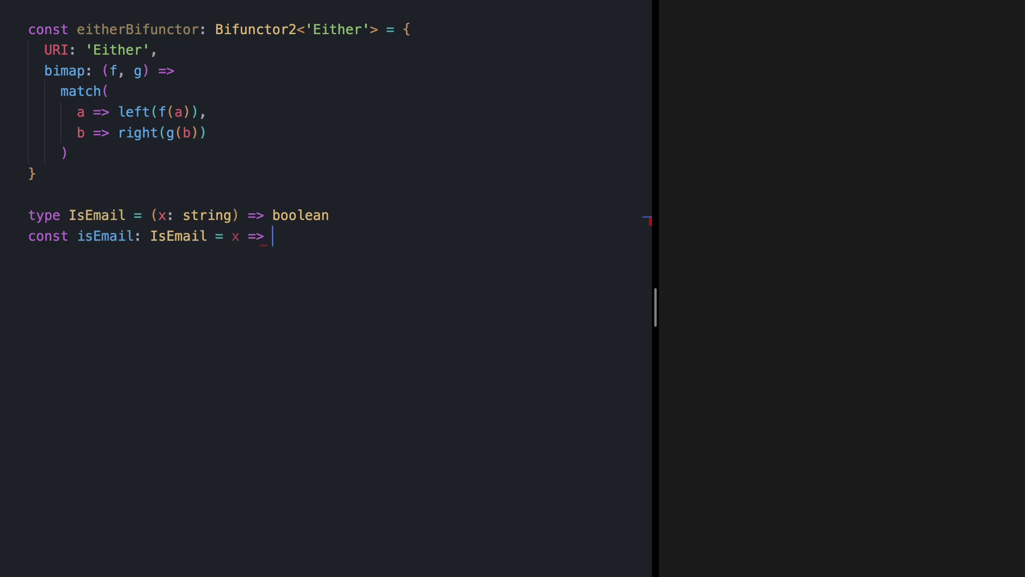
type(".includes('")
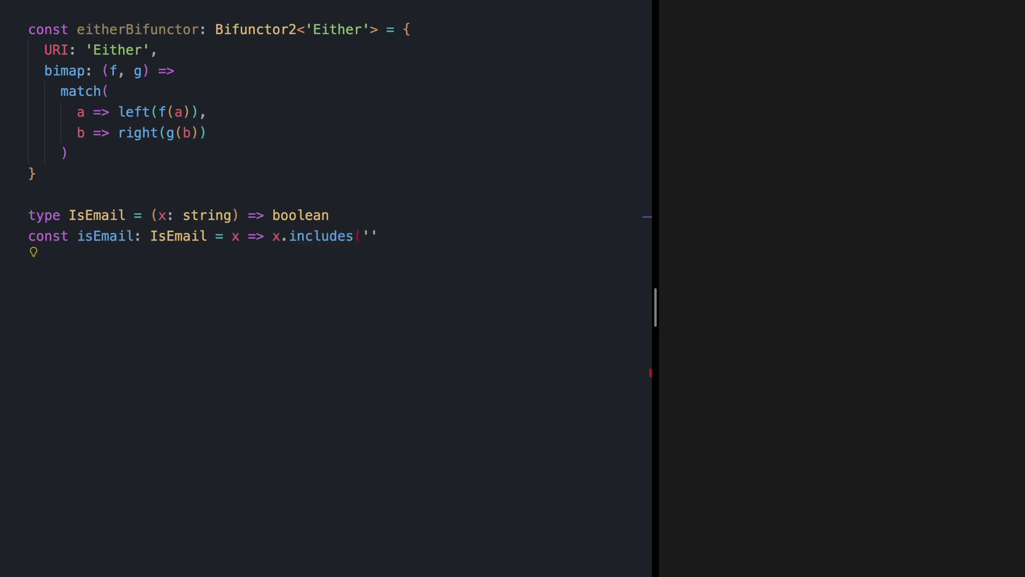
type("@')")
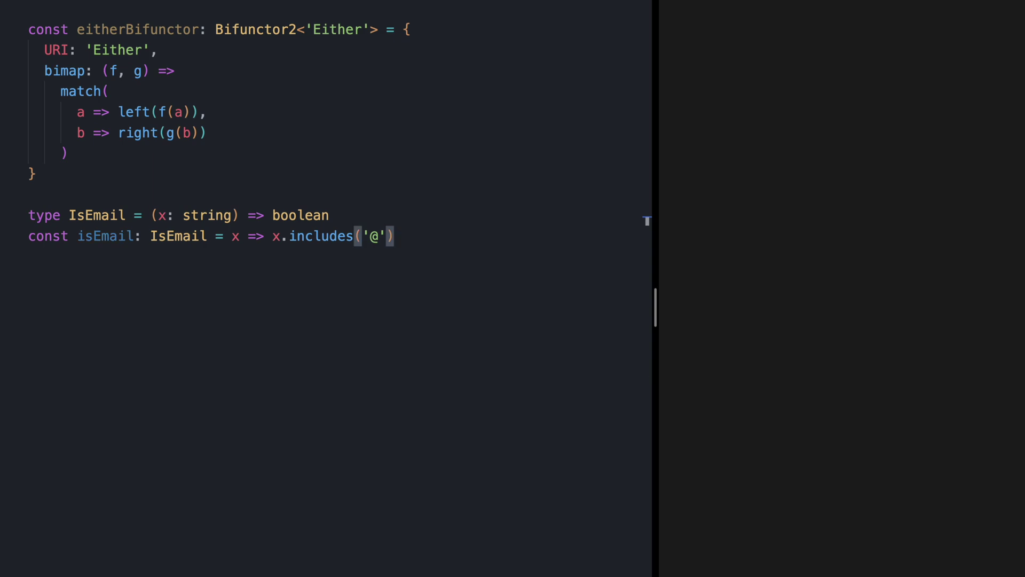
key("Return")
key("Return")
type("type ToString")
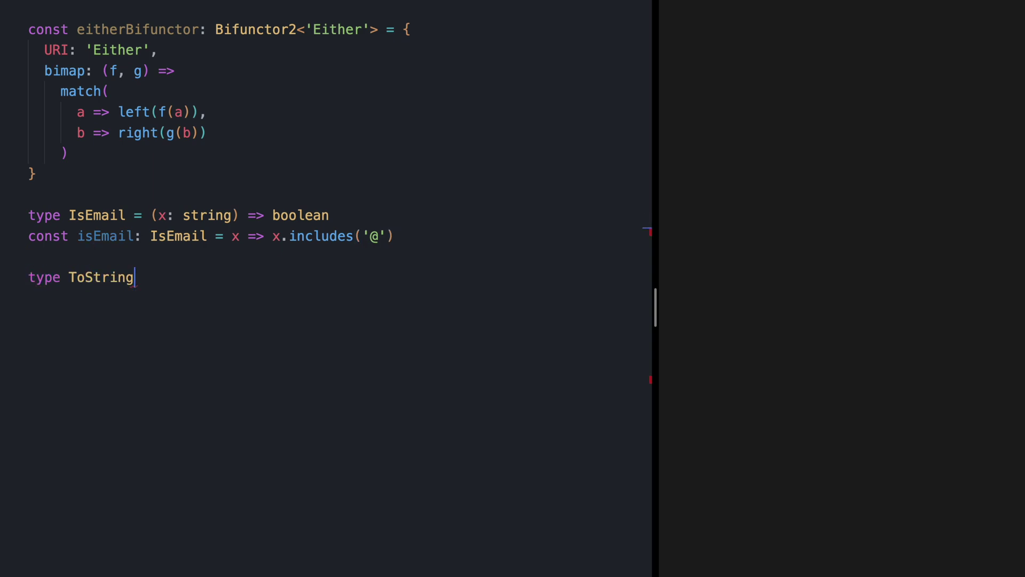
type(" = (x: number) => strn")
key("BackSpace")
type("ing")
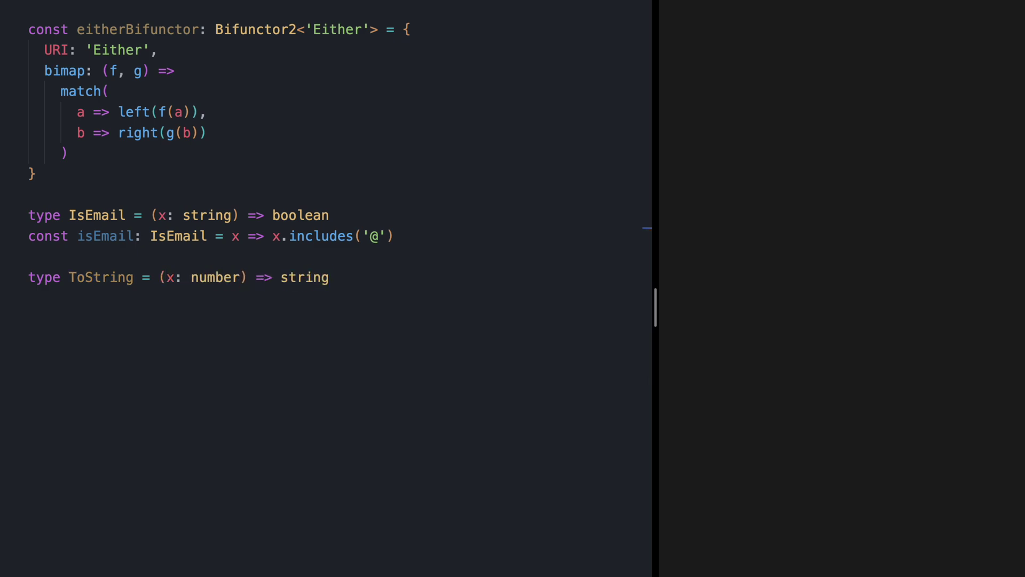
type("const toString: ToString = x => ")
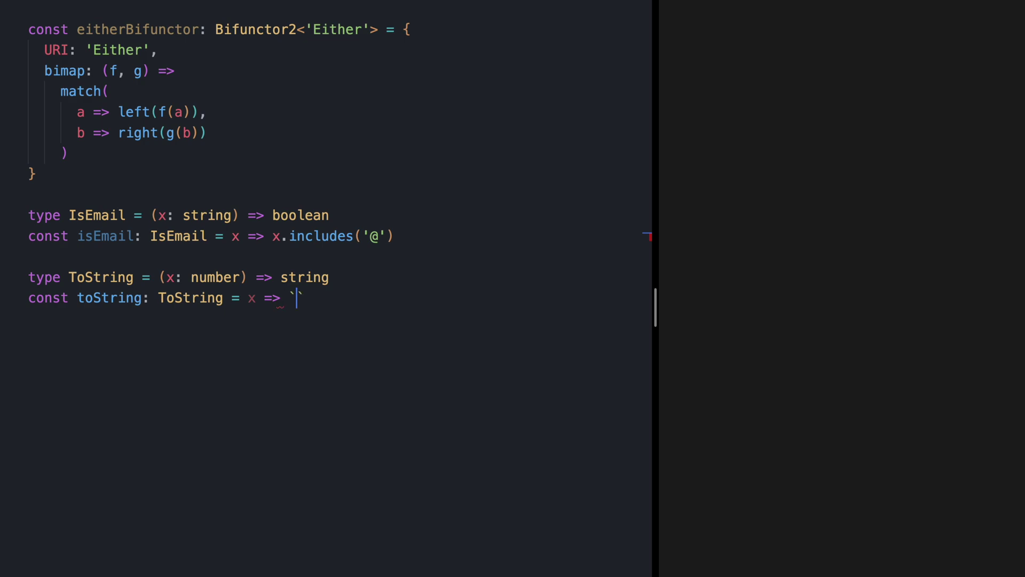
type("number ")
type("$")
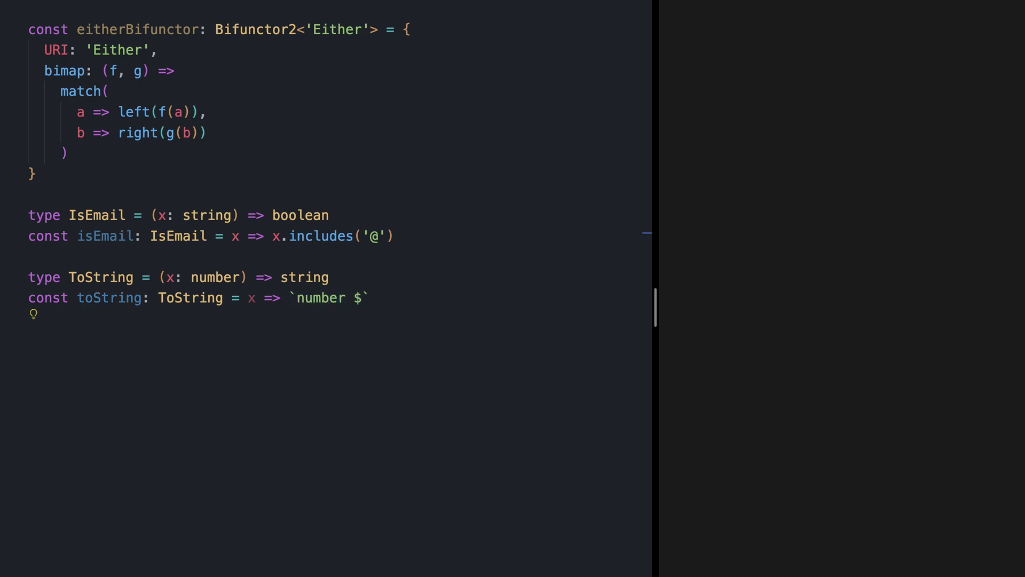
type("{x}")
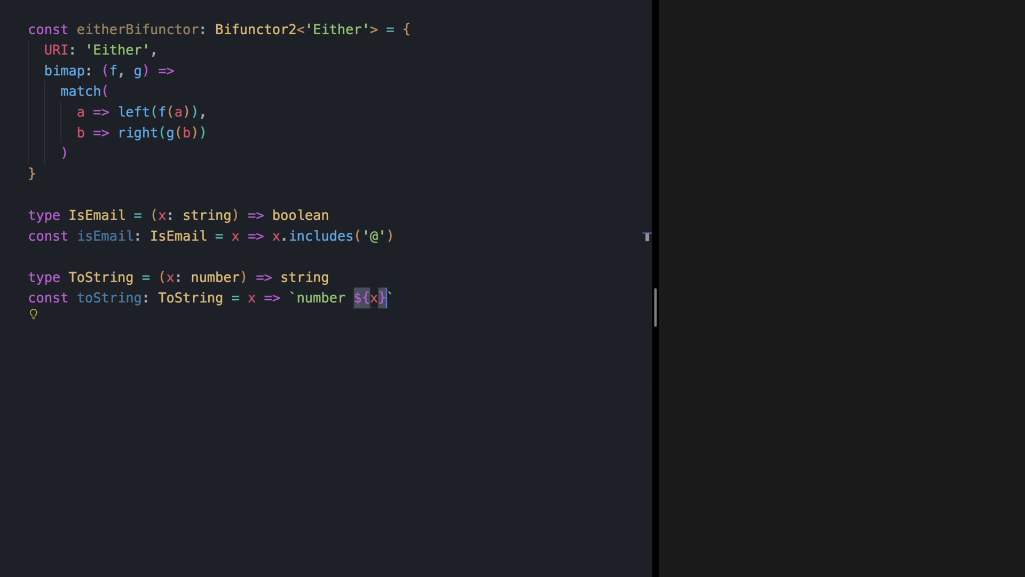
Define lift1 = eitherBifunctor.bimap(isEmail, toString) and log its left example, showing Left true.
key("End")
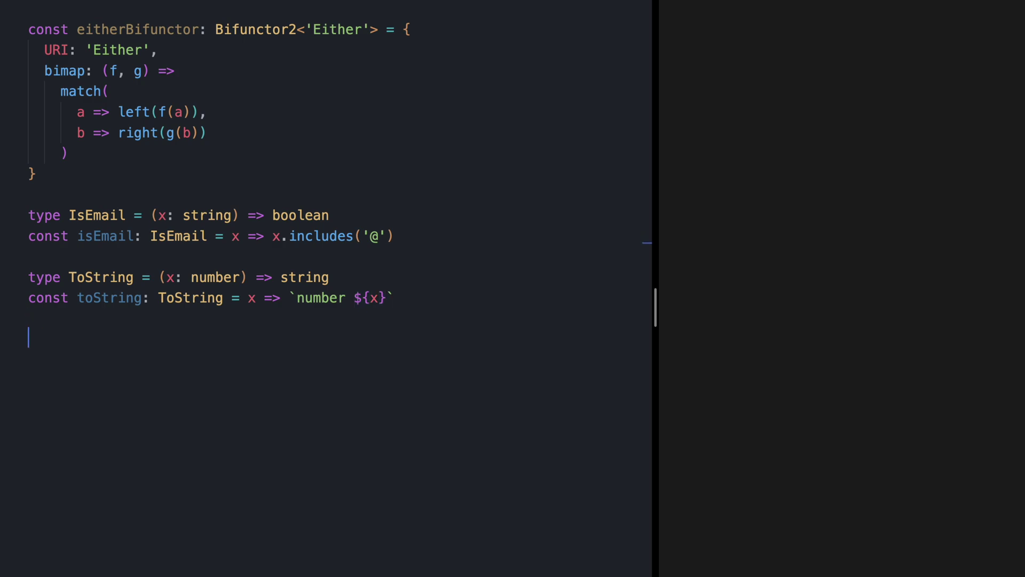
type("const lift1 ")
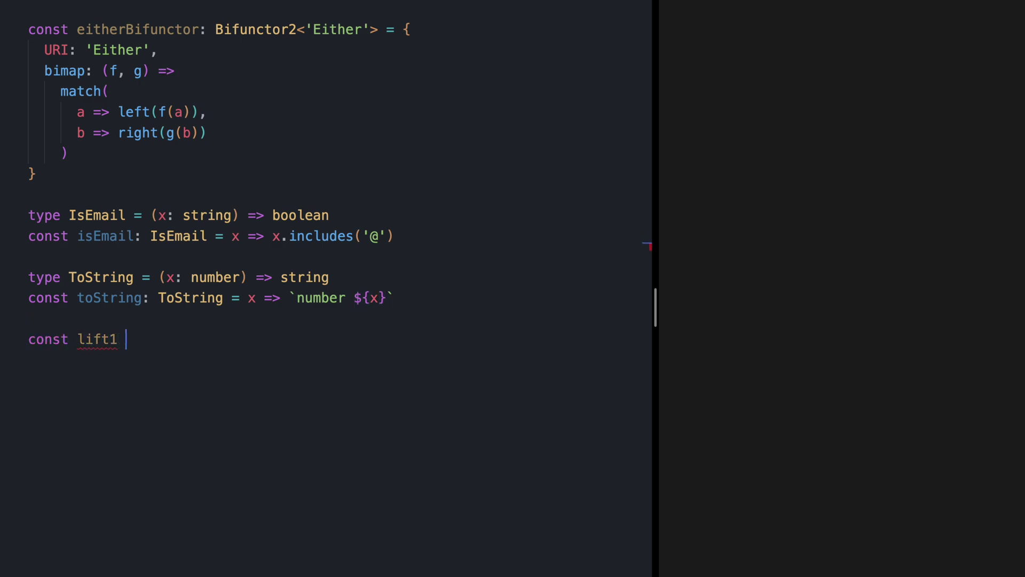
type("= eitherBifunctor.bimap(isEmail, t")
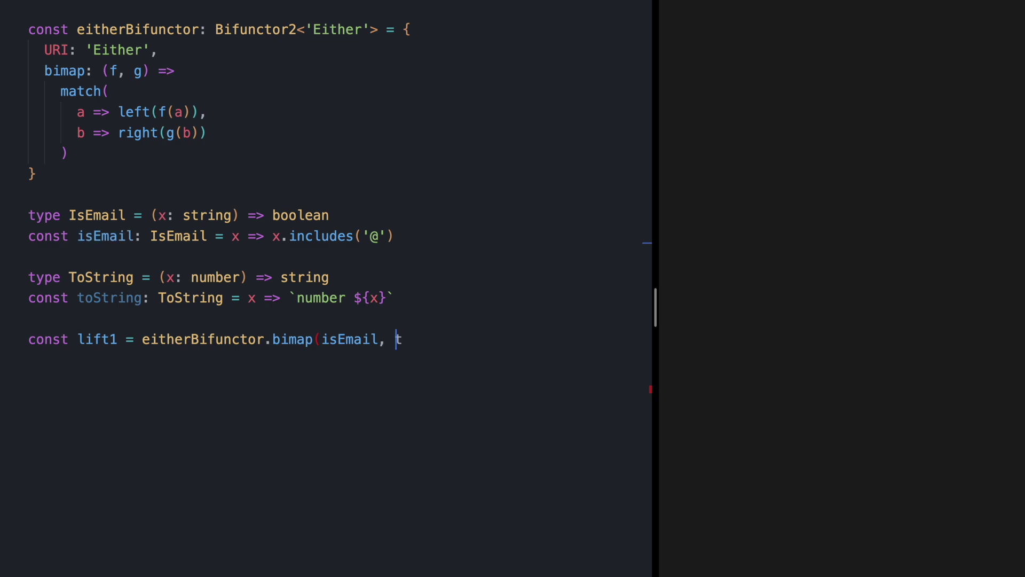
type("oString)")
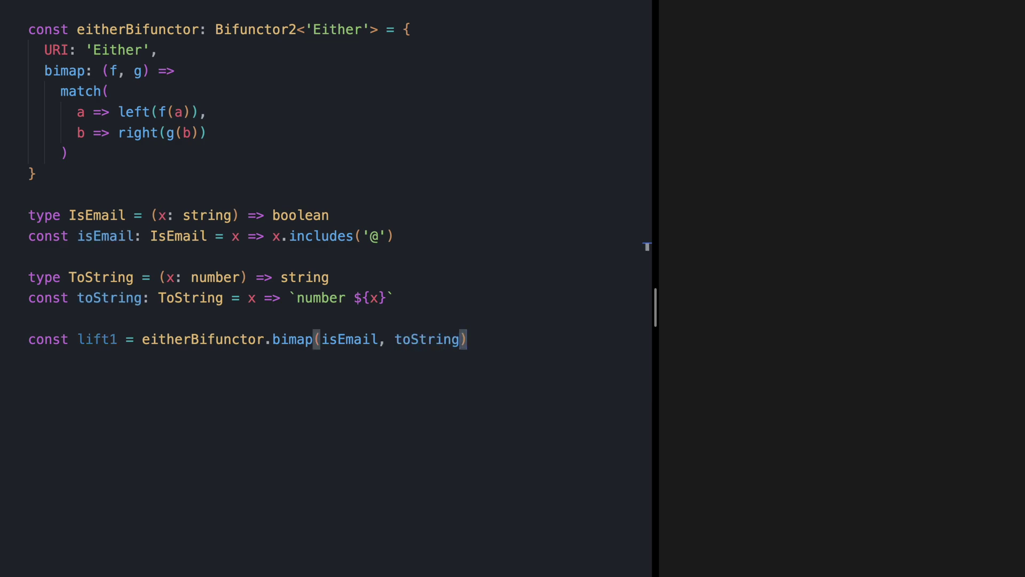
key("Return")
type("lift1(")
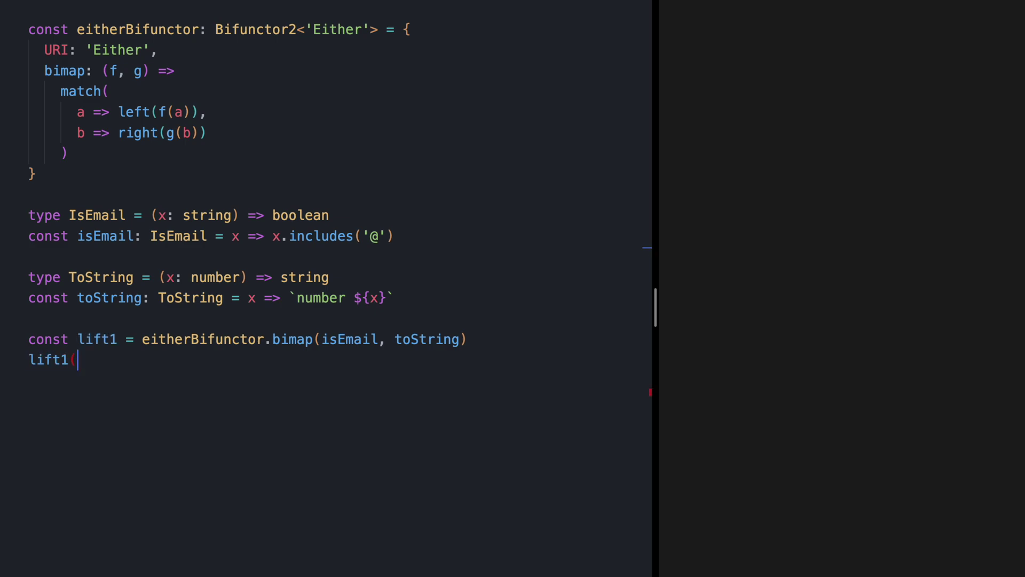
type("left('bob@email.com')")
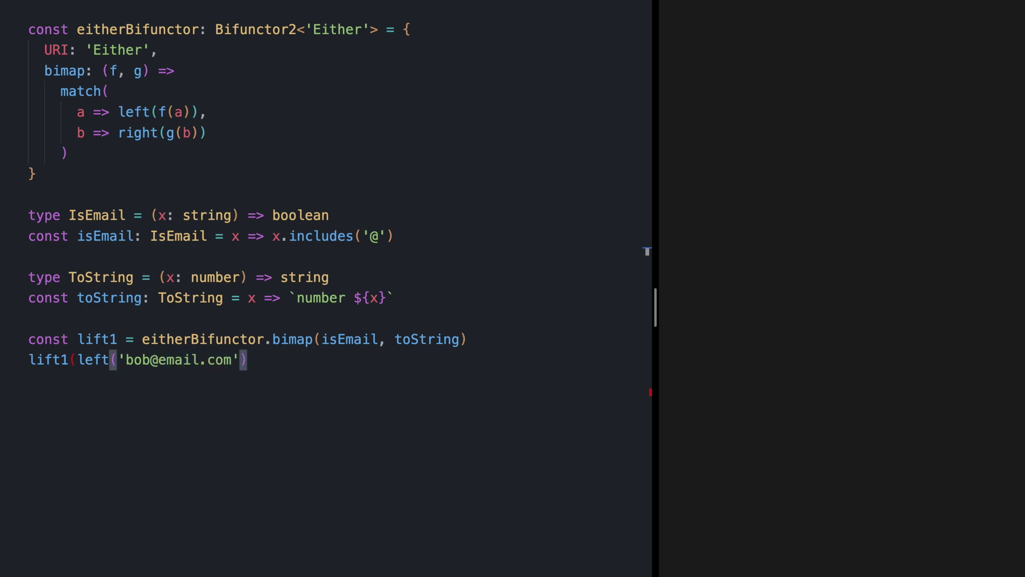
type(")")
key("Home")
type("console.")
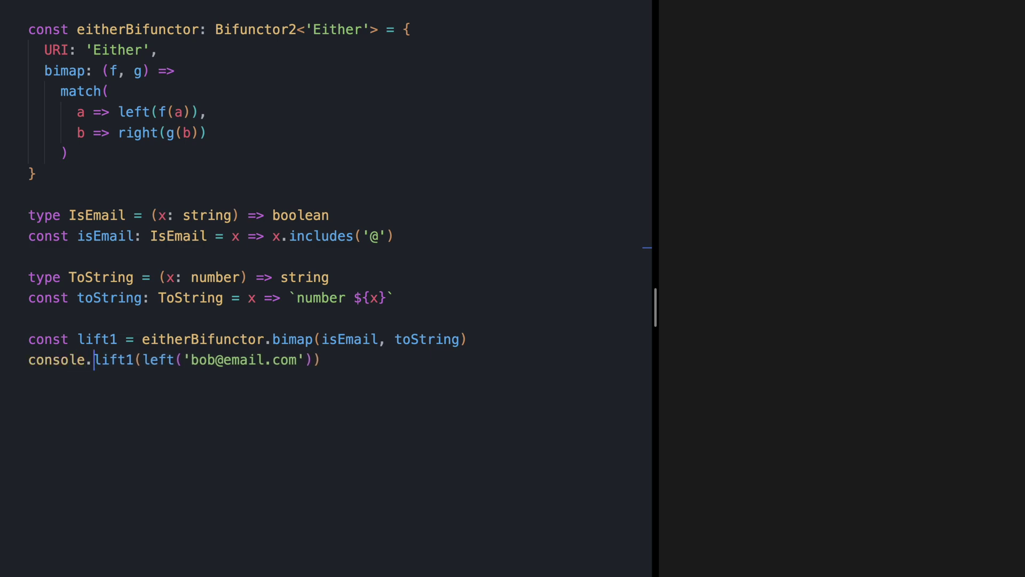
type("loglift1(")
key("End")
type(")")
key("ctrl+s")
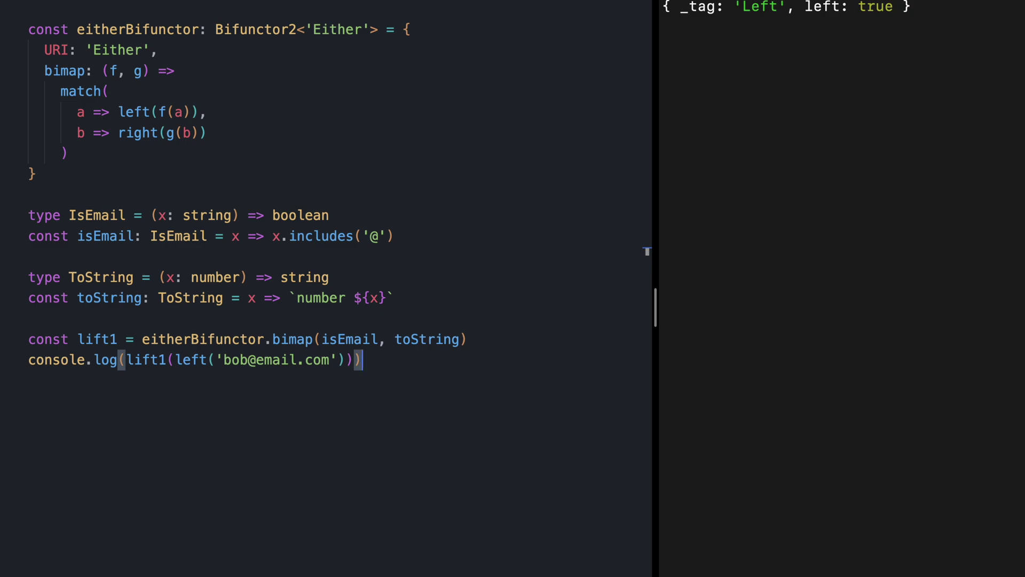
Log lift1(right(12)) and rerun the file, printing Right 'number 12'.
key("Return")
type("lift1(right(")
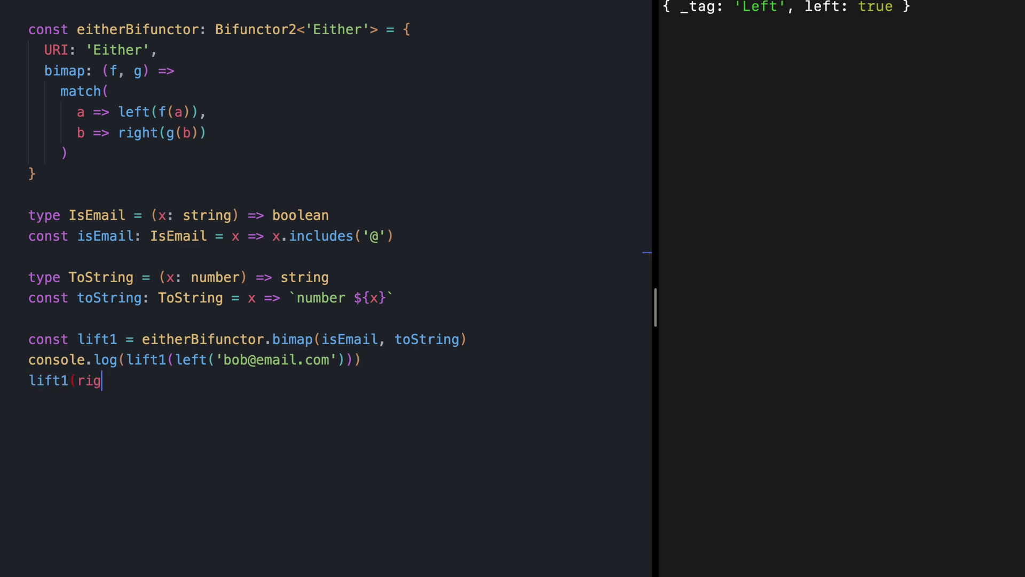
type("12))")
key("Home")
type("console.log(")
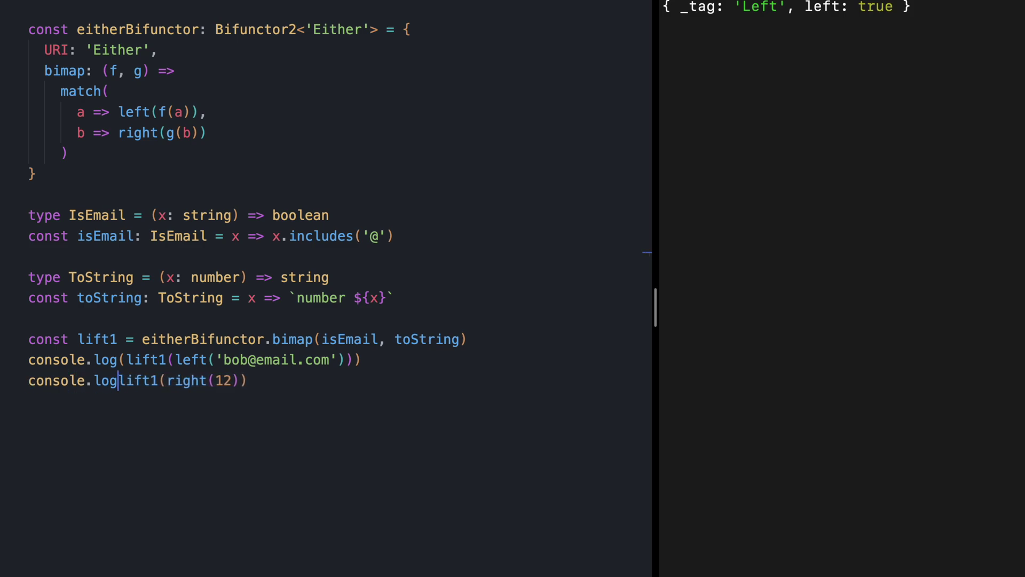
key("End")
type(")")
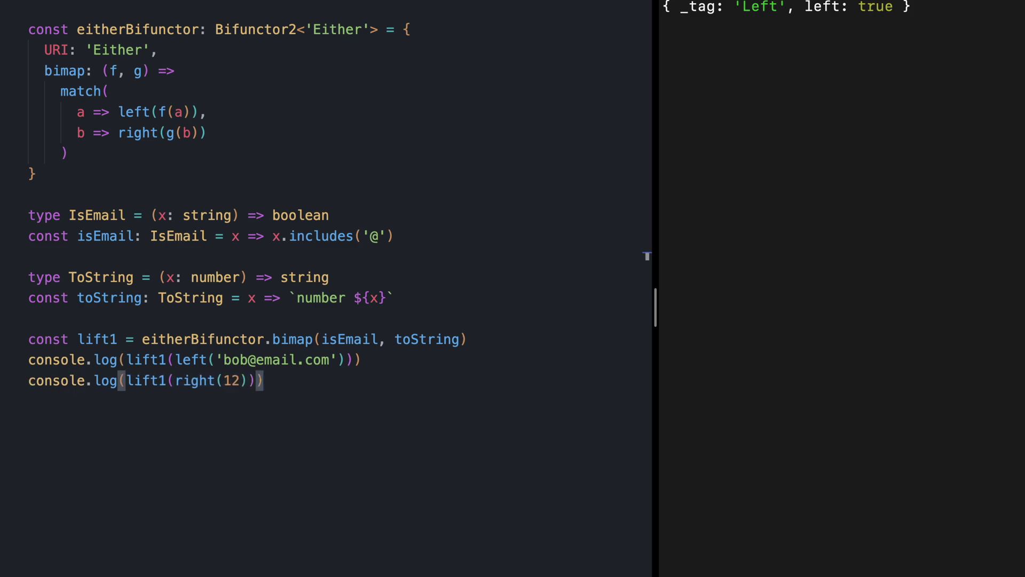
key("ctrl+s")
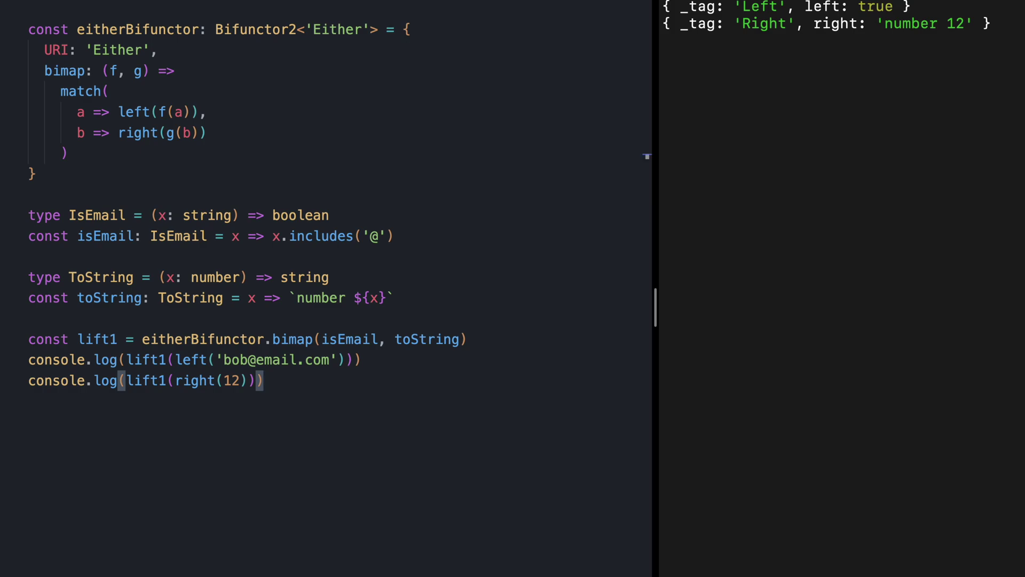
Add type Id = <A>(x: A) => A below the examples and begin const id.
key("Return")
key("Return")
key("Return")
key("Return")
key("Return")
key("Return")
key("Return")
key("Return")
key("Return")
key("Return")
key("Return")
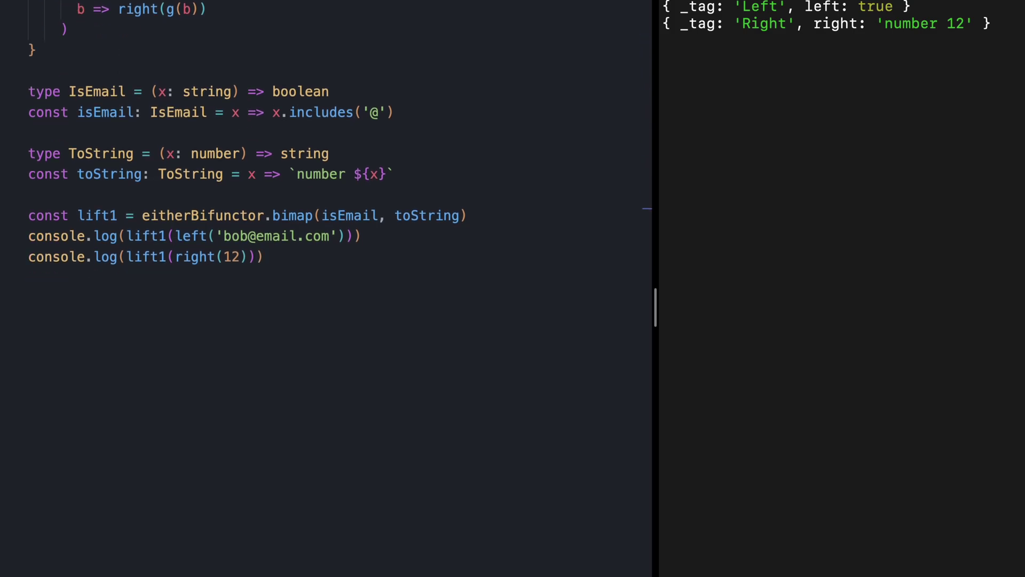
key("Return")
key("Return")
key("Return")
key("Up")
key("Up")
key("Up")
key("Up")
key("Up")
key("Up")
key("Up")
key("Up")
type("type Id = ")
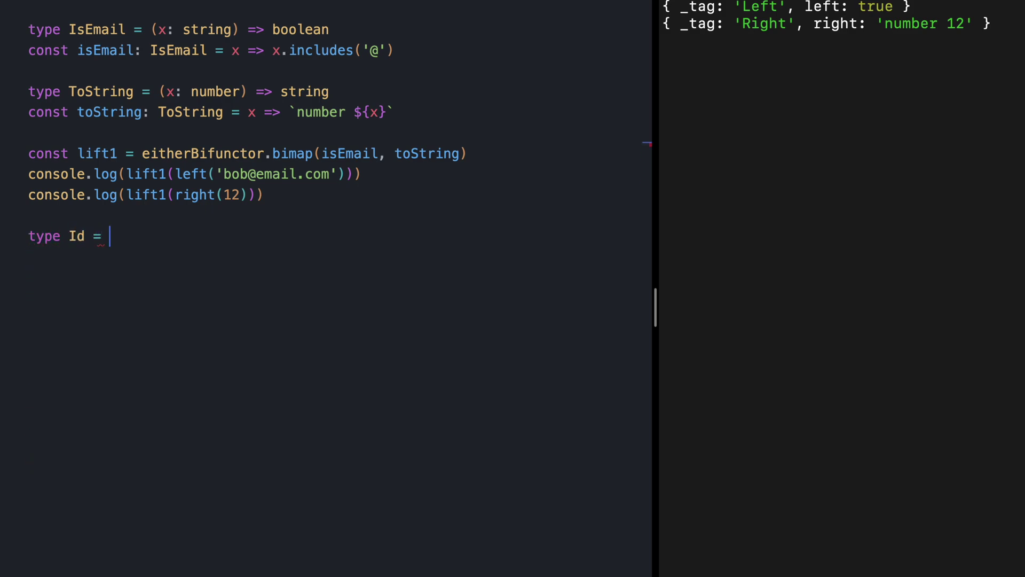
type("<A>(x: A) => A")
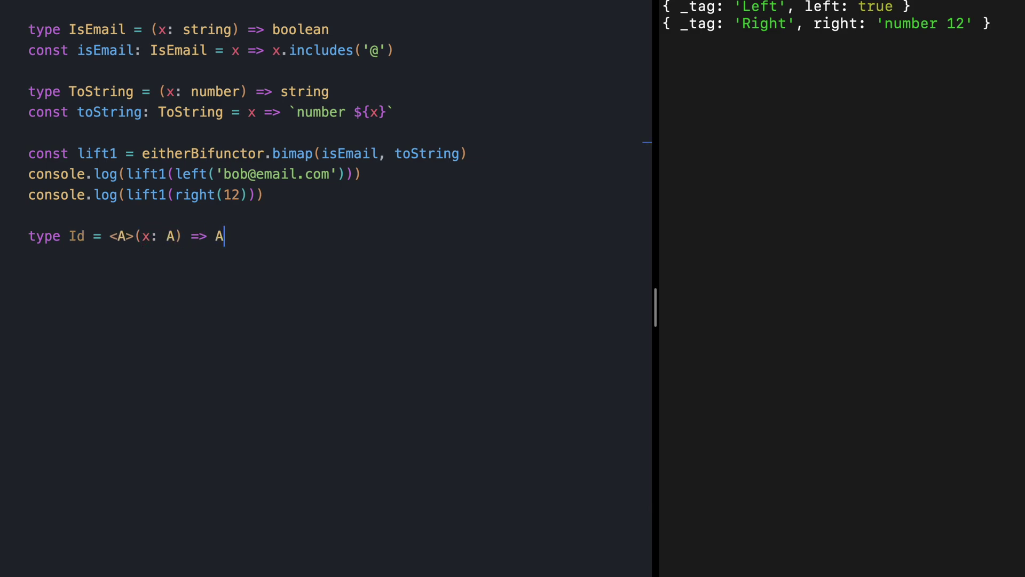
key("Return")
type("const id: Id = x => x")
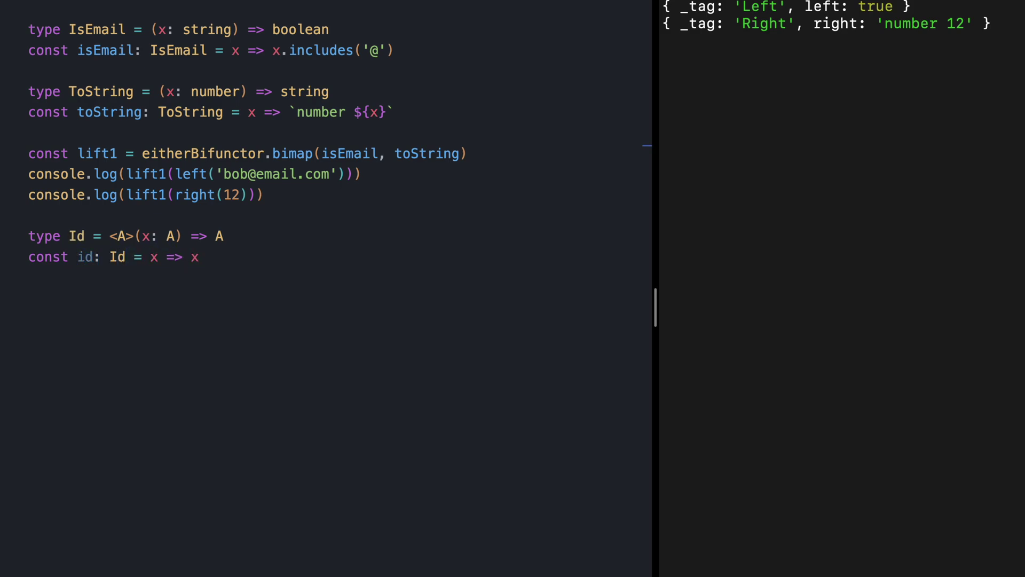
key("Return")
key("Return")
type("const lift2 = eitherBifunctor")
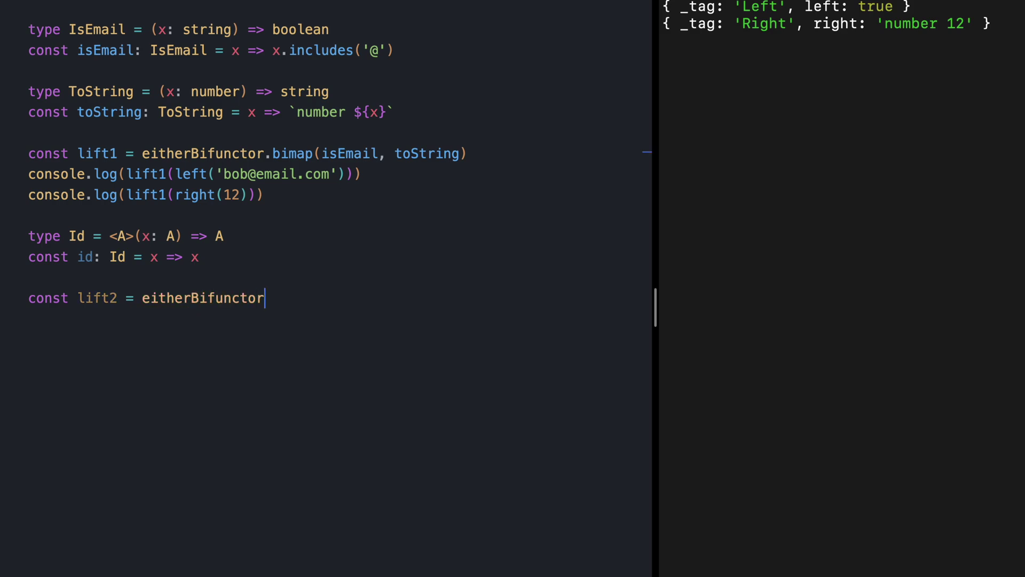
type(".bimap(id, toString)")
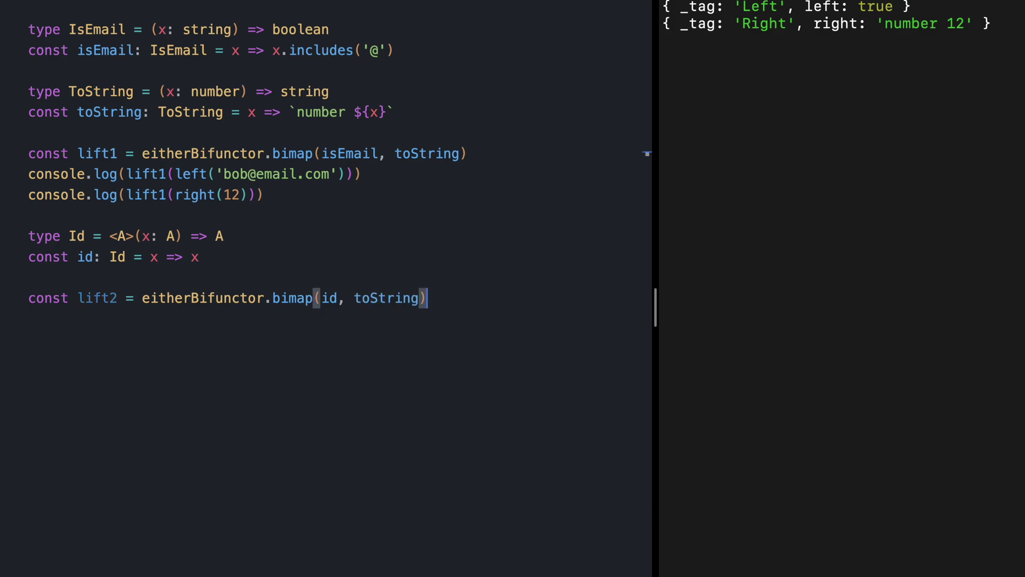
key("Return")
type("lift2(left('bob@email.com")
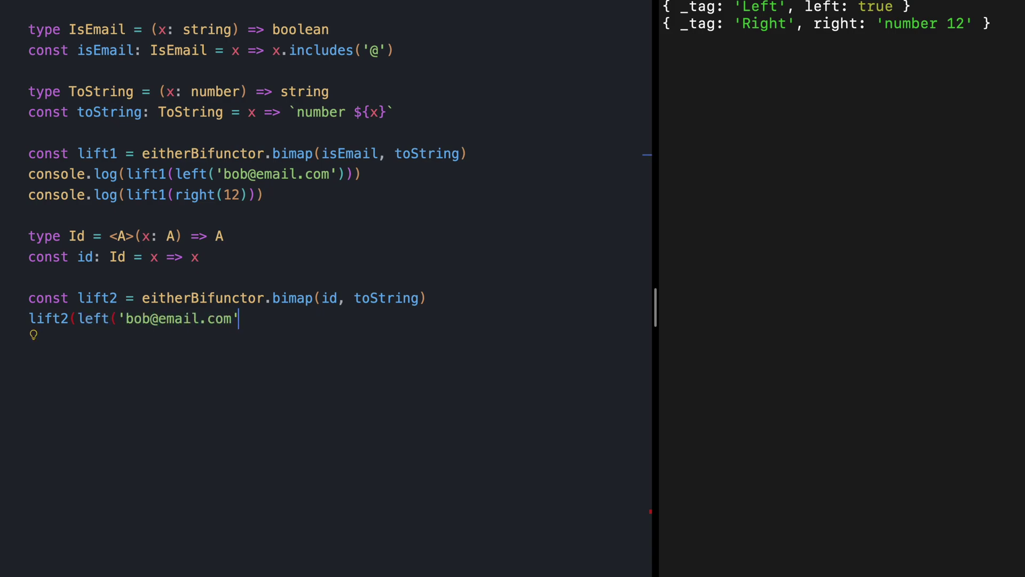
type("'))")
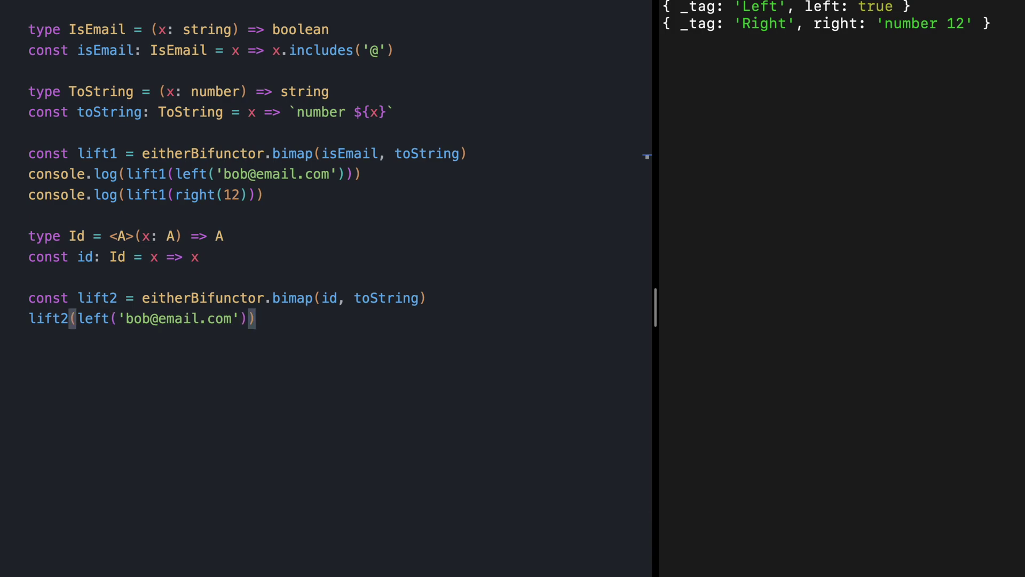
key("Home")
type("console.log(")
key("End")
type(")")
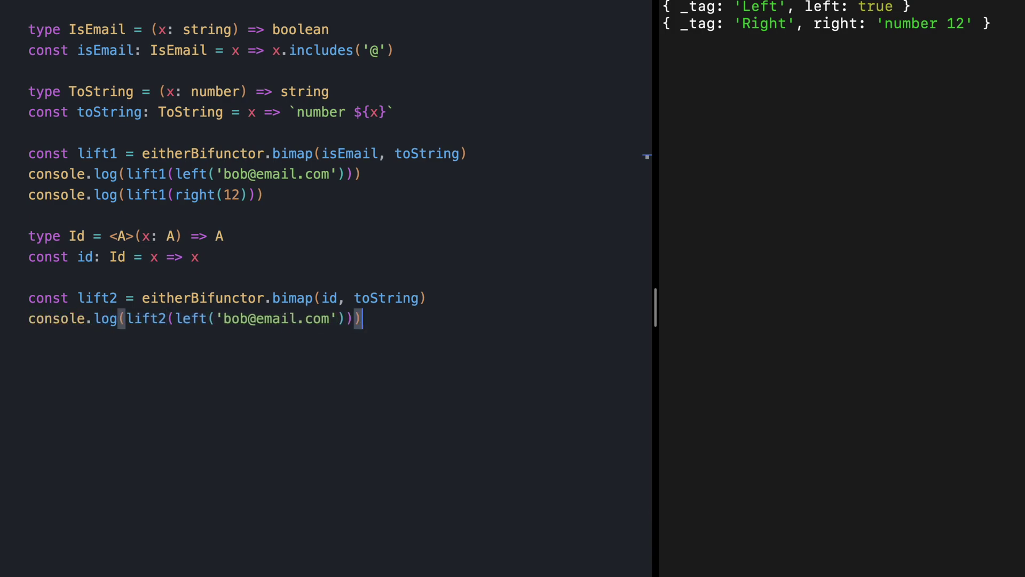
key("ctrl+s")
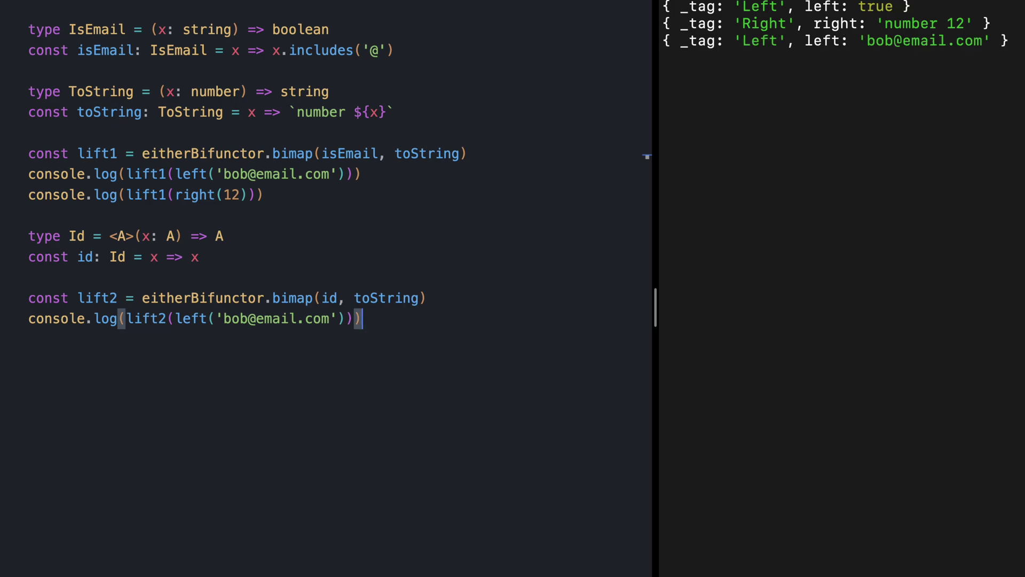
Log lift2(right(12)) and rerun the file, printing Right 'number 12'.
key("Return")
type("lift2(right(")
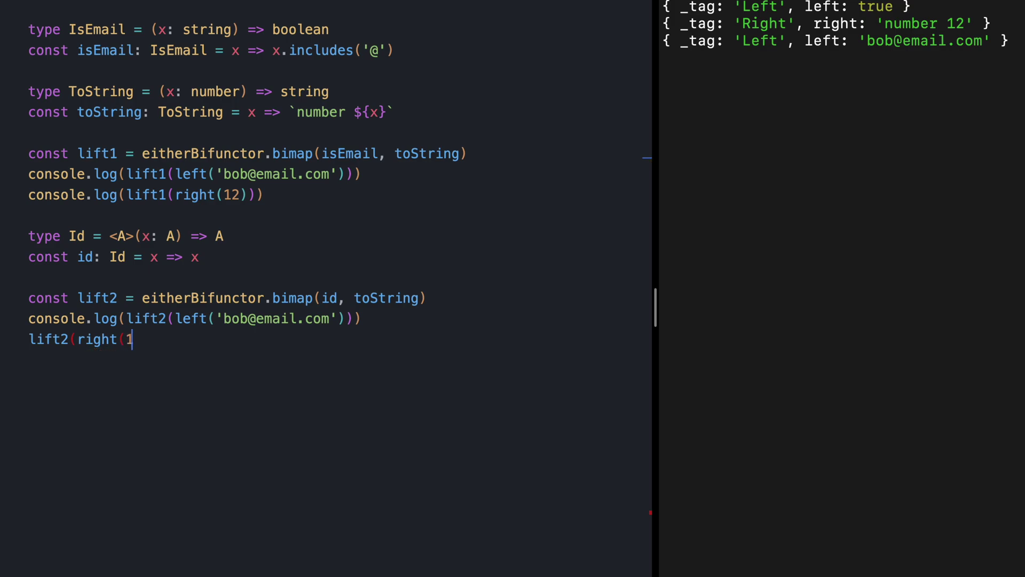
type("12))")
key("Home")
type("console.loglift2(")
key("End")
type(")")
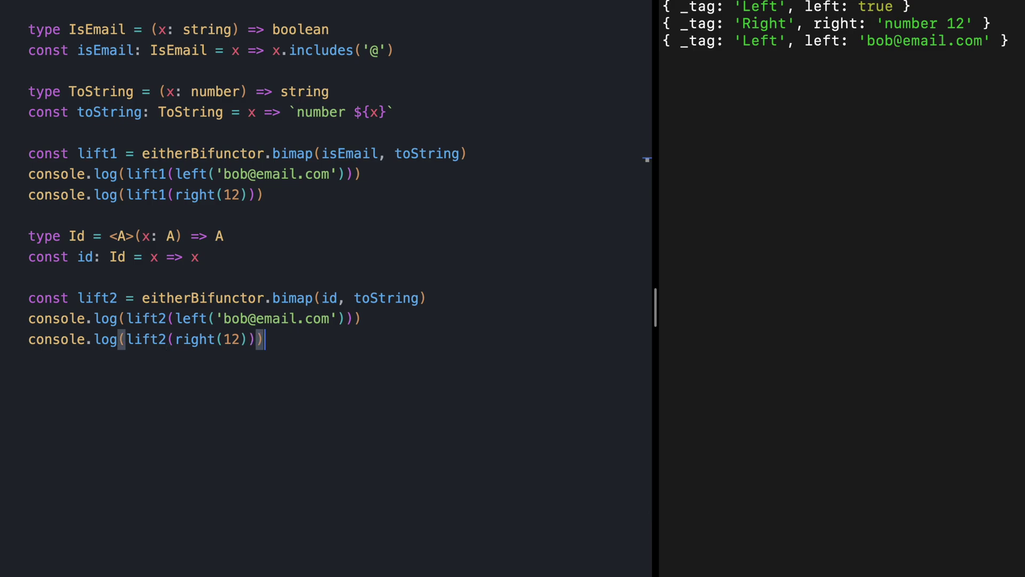
key("ctrl+s")
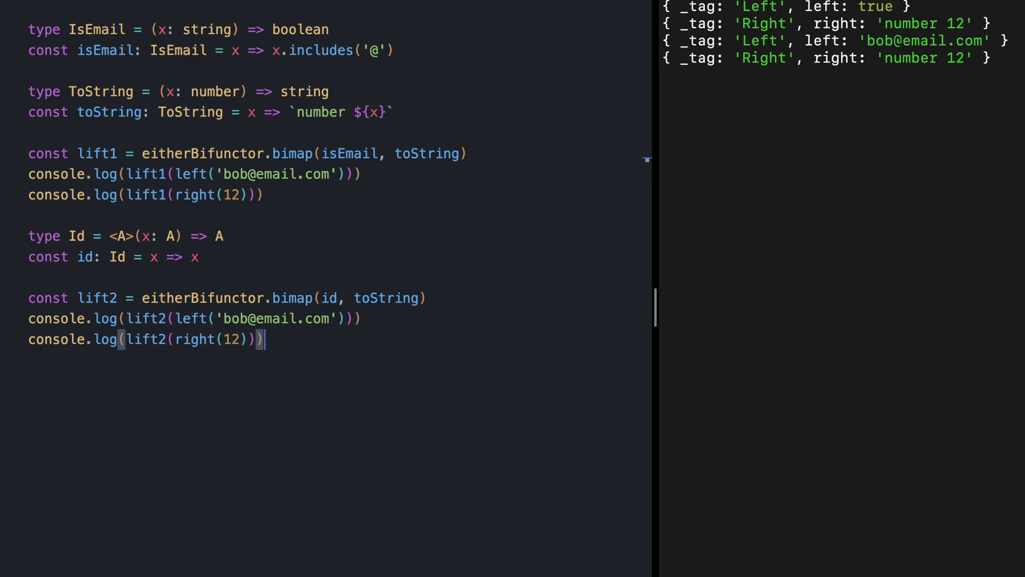
Define lift3 = eitherBifunctor.bimap(isEmail, id) and log its left email example, showing Left true.
key("Return")
key("Return")
type("const lift")
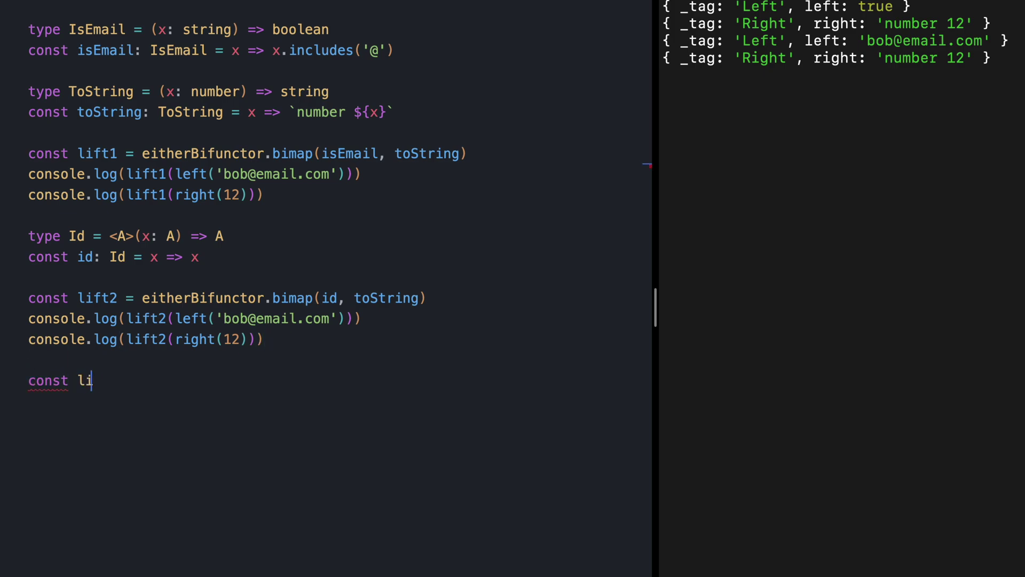
type("3 = eitherBu")
key("BackSpace")
type("ifunctor.bimap(isEmail, id)")
key("Return")
type("lift3(")
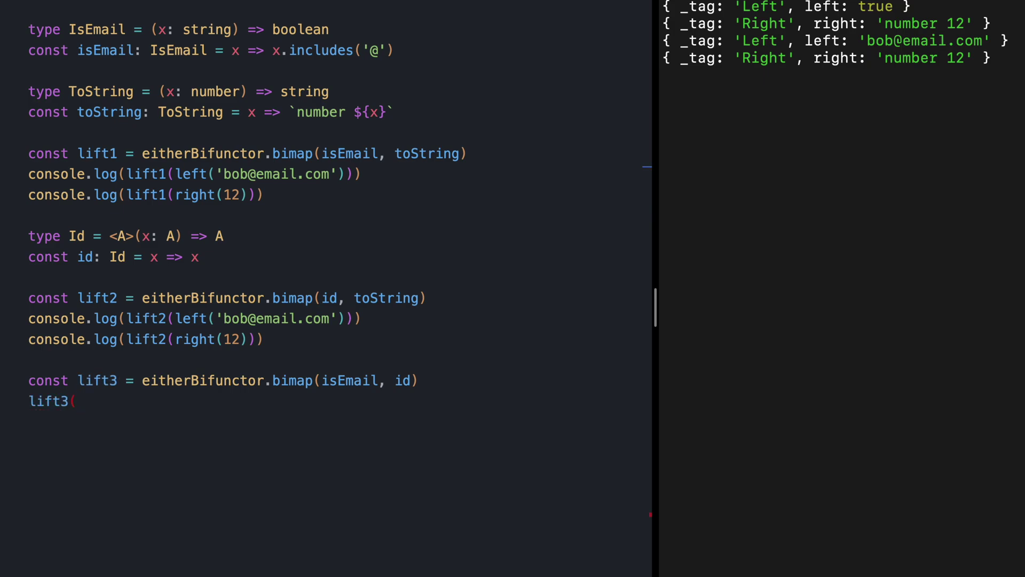
type("left('bob@emil")
key("BackSpace")
key("BackSpace")
key("BackSpace")
type("mail.com")
key("Right")
type("))")
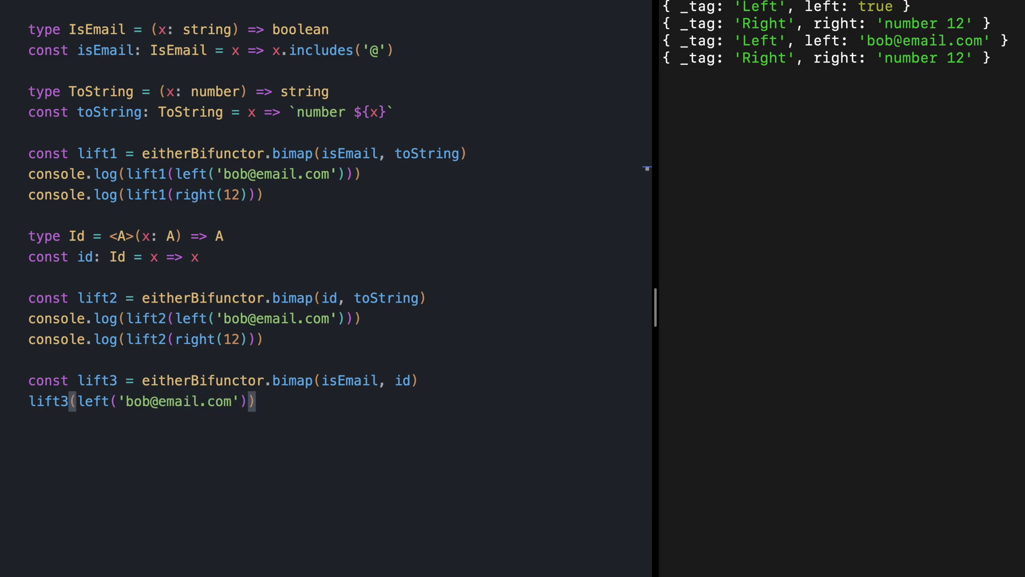
key("Home")
type("console.log(")
key("End")
type(")")
key("ctrl+s")
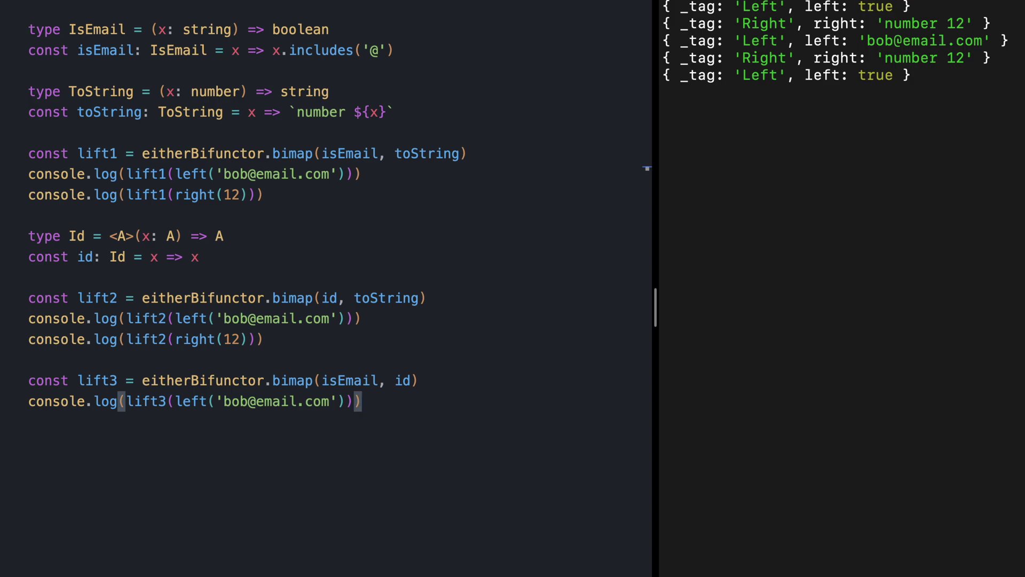
Log lift3 applied to a right value, which prints Right 12.
key("Return")
type("lift3(right(12))")
key("Home")
type("console.log(")
key("End")
type(")")
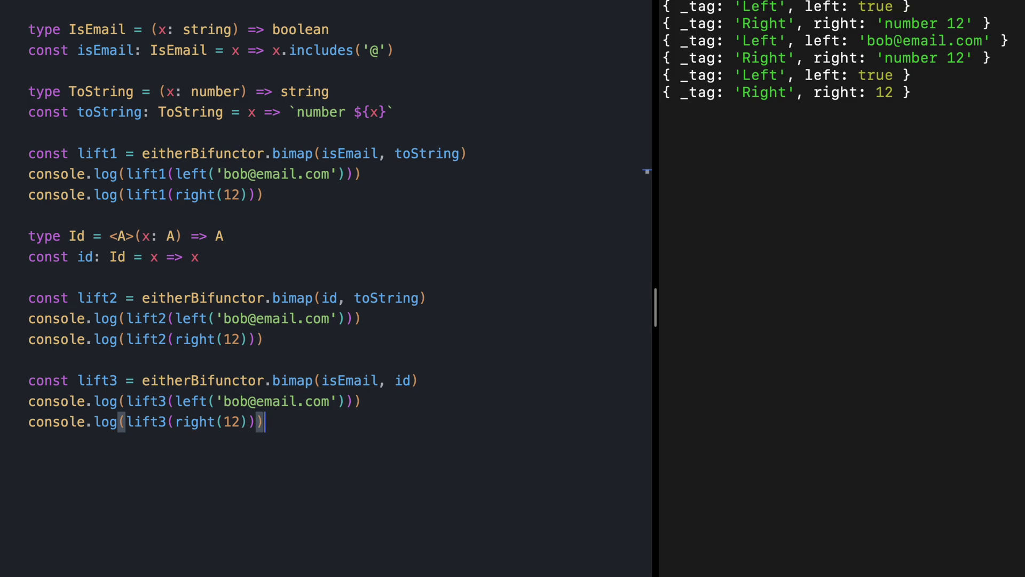
Rename every occurrence of lift2 to map.
key("Up")
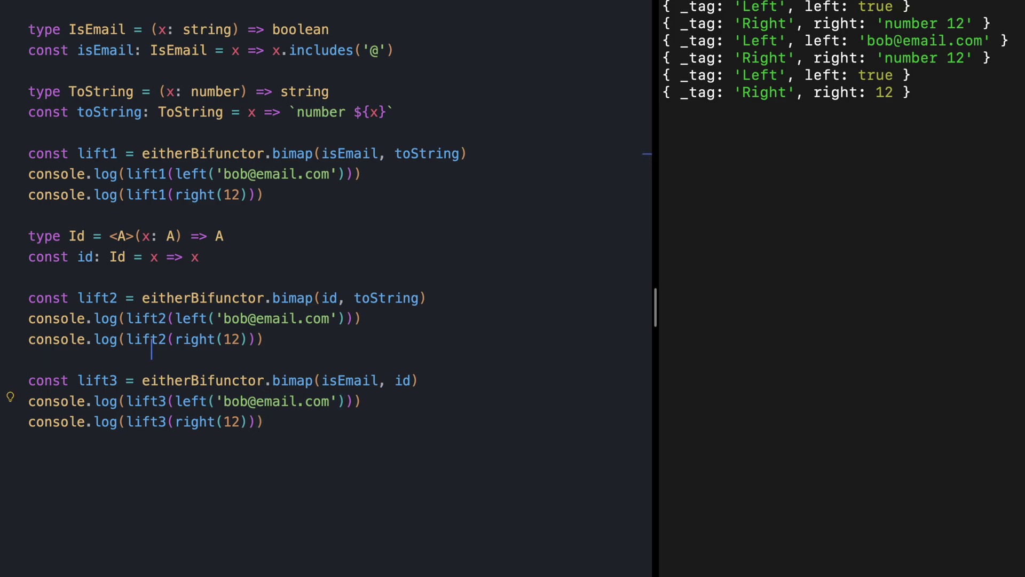
key("Up")
key("Up")
key("Up")
key("Left")
key("Left")
key("Left")
key("ctrl+Left")
key("ctrl+Left")
key("ctrl+Left")
key("ctrl+Left")
key("ctrl+shift+Left")
key("ctrl+shift+l")
type("map")
Rename every occurrence of lift3 to mapLeft and add blank lines below the code.
key("Escape")
key("Down")
key("Down")
key("Down")
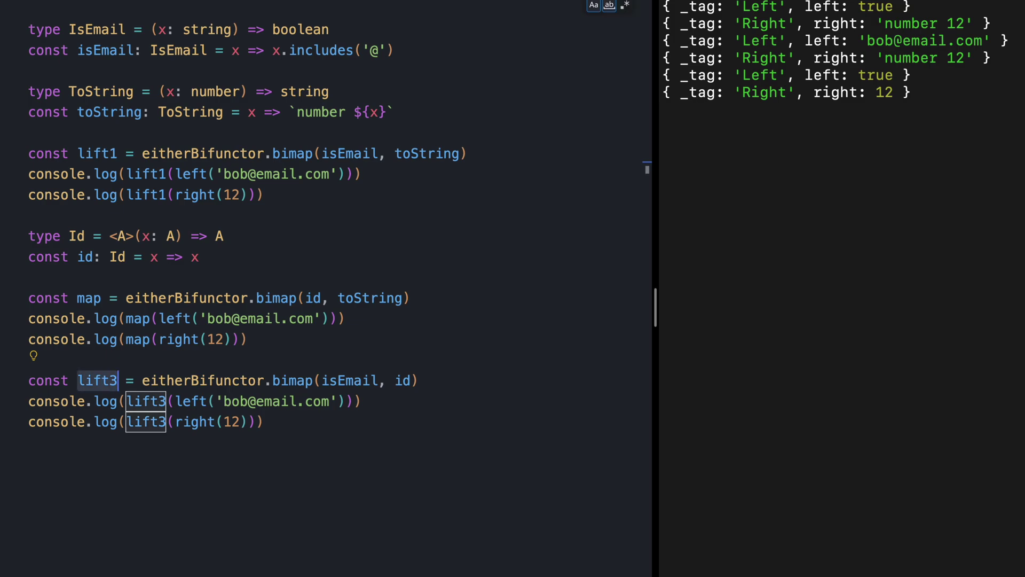
type("mapLeft")
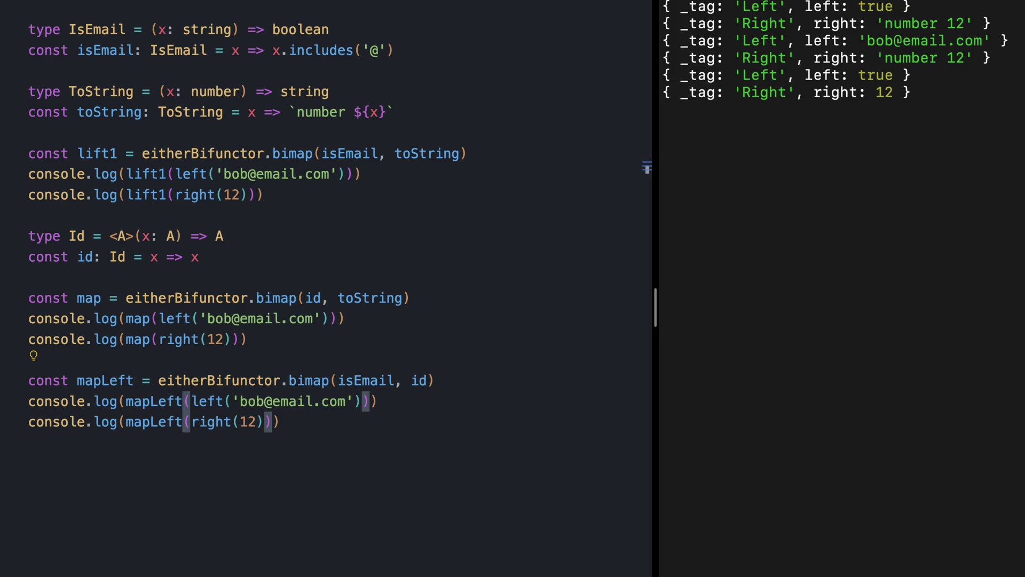
left_click(160, 444)
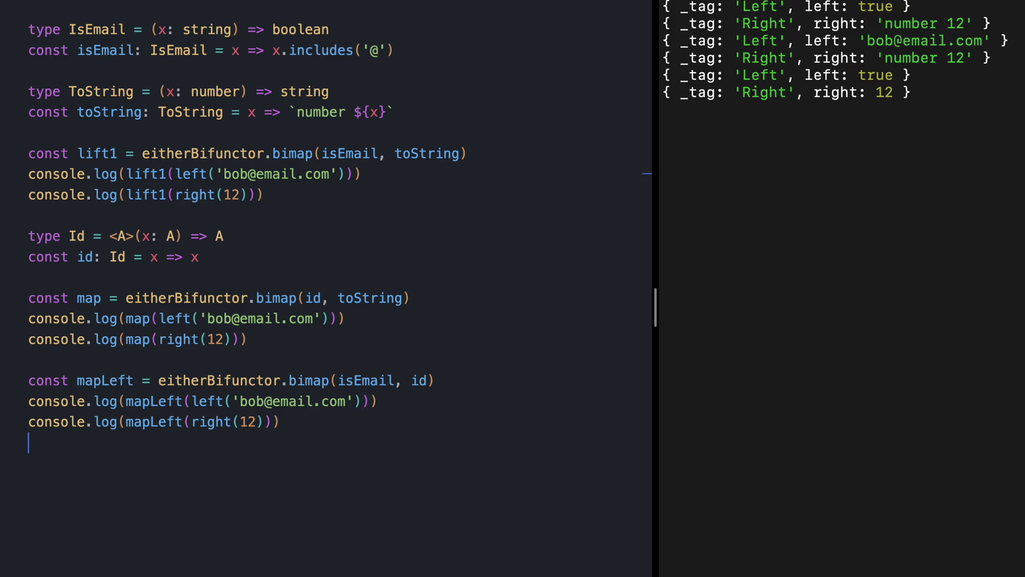
key("Return")
key("Return")
key("Return")
key("Return")
key("Return")
key("Return")
key("Return")
key("Return")
key("Return")
key("Return")
key("Return")
key("Return")
key("Up")
key("Up")
key("Up")
key("Up")
key("Up")
key("Up")
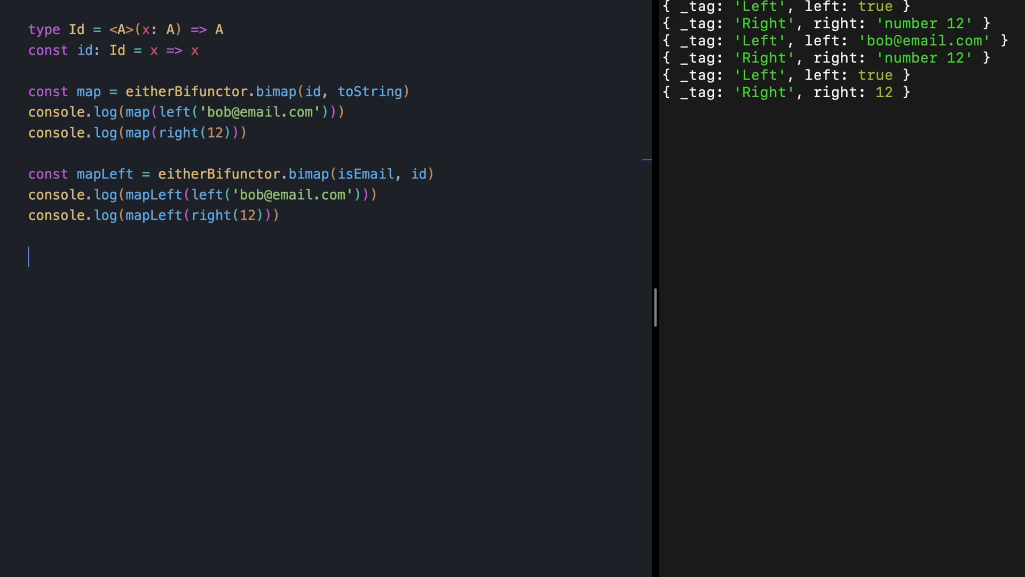
type("const lift4")
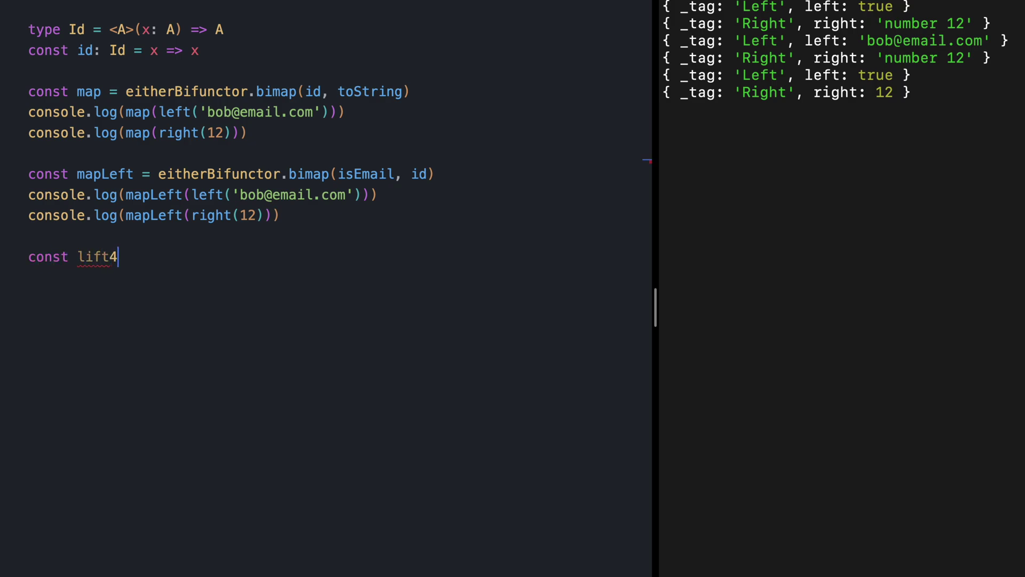
type(" = eitherB")
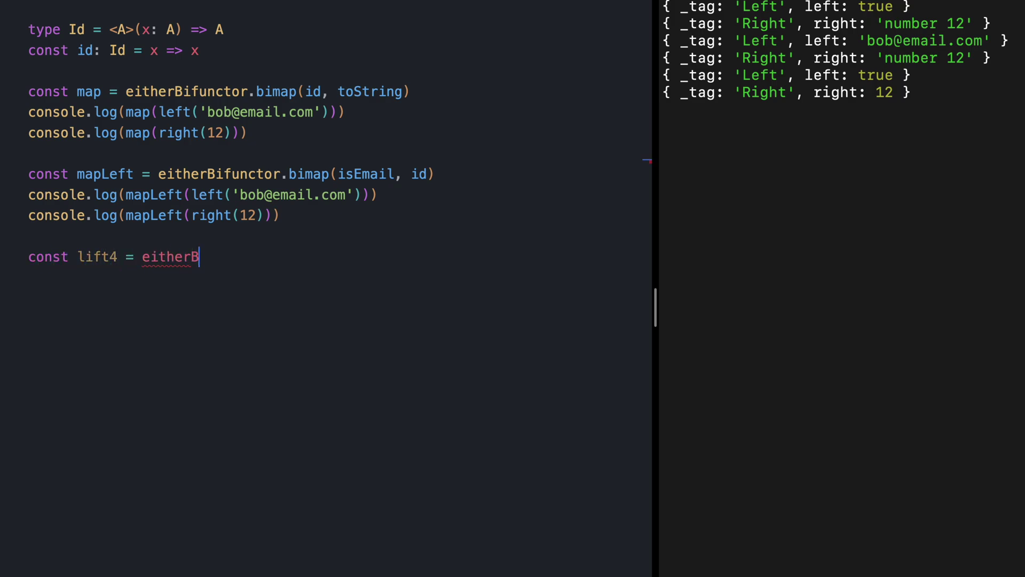
type("ifunctor")
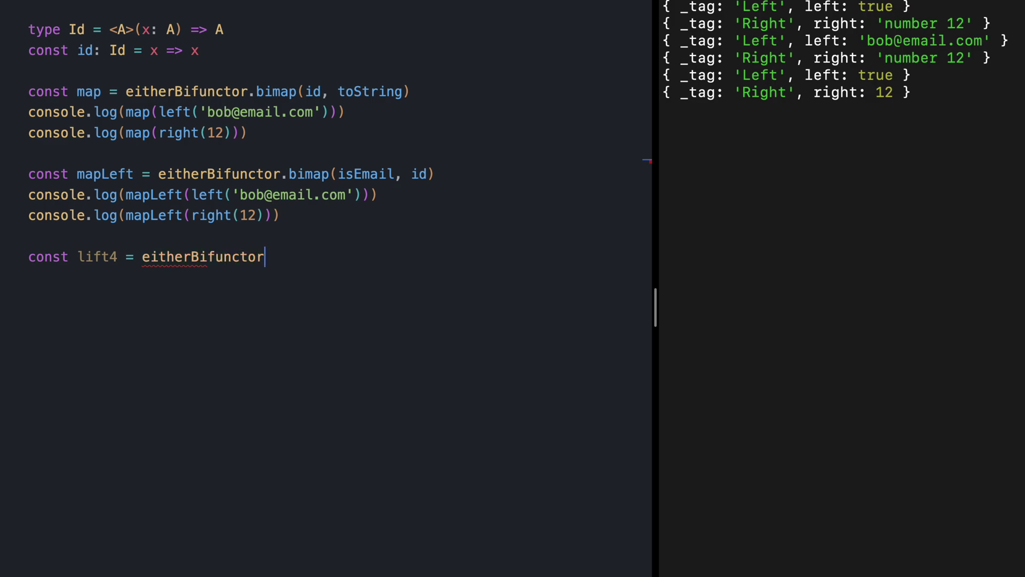
type(".bom")
key("BackSpace")
key("BackSpace")
type("imap(id, id)")
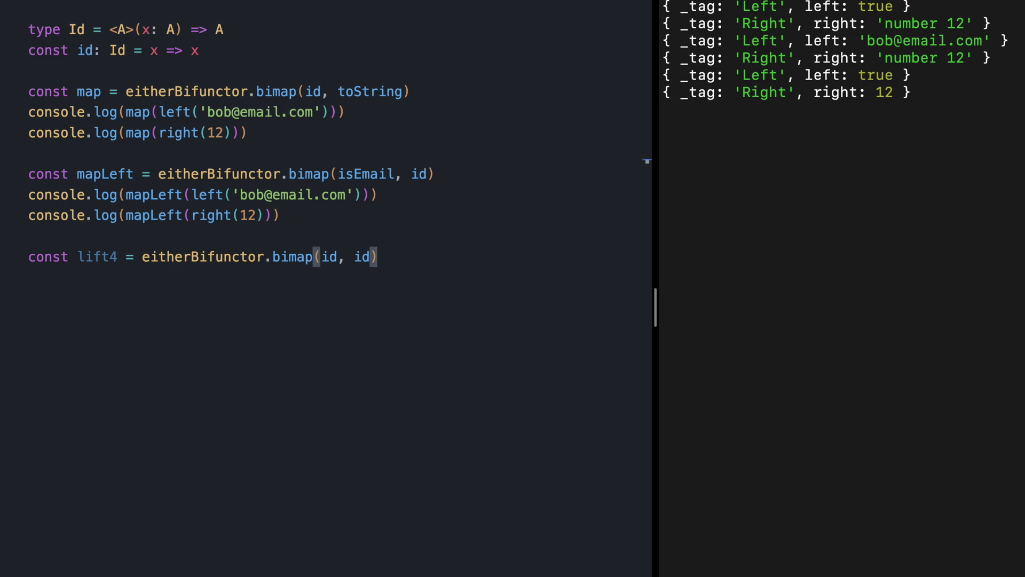
key("Return")
type("lift4(")
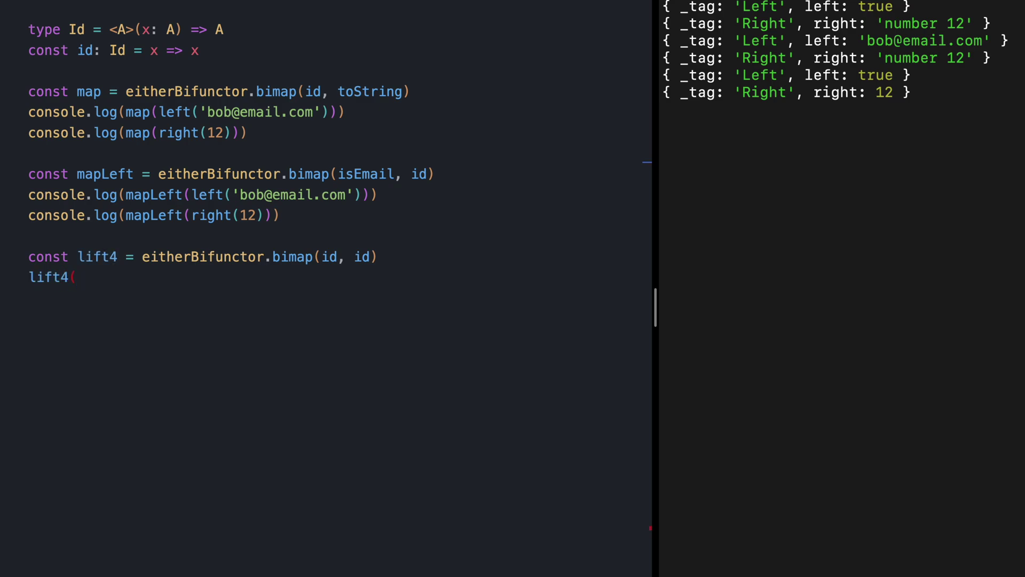
type("left('bob@email.com")
key("Right")
type("))")
key("Home")
type("console.log(")
key("End")
type(")")
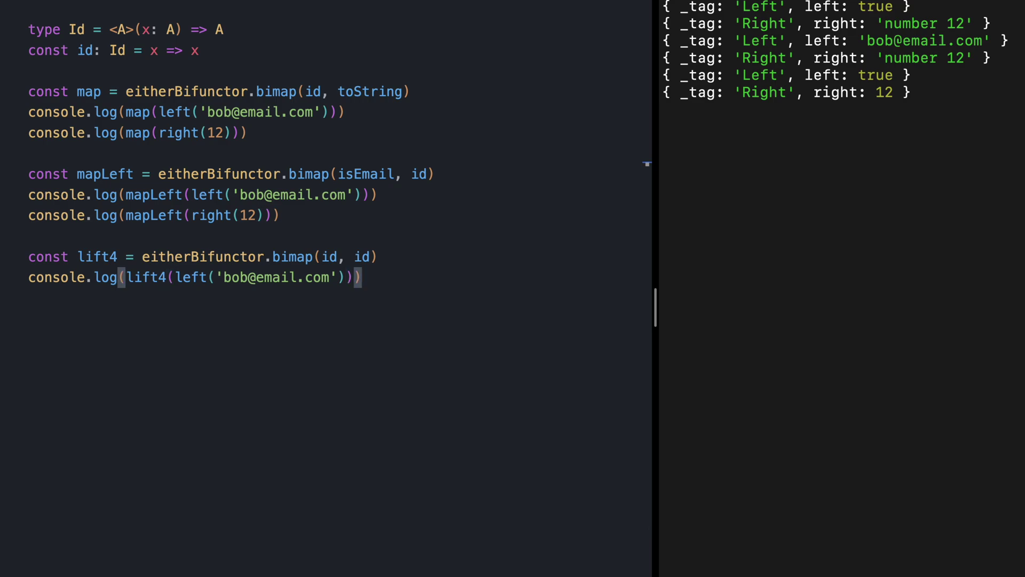
key("ctrl+s")
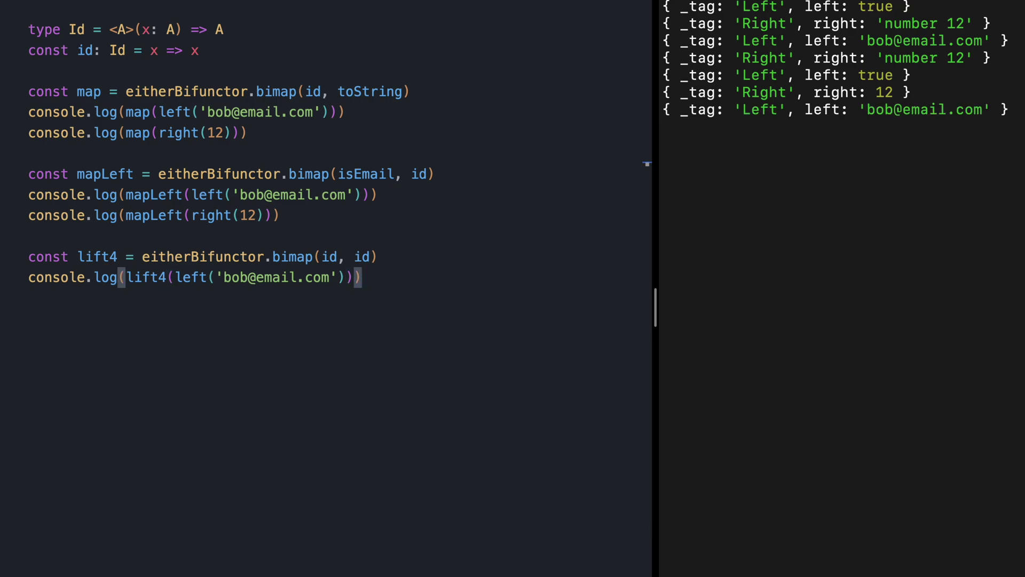
key("Return")
type("console.log(lif")
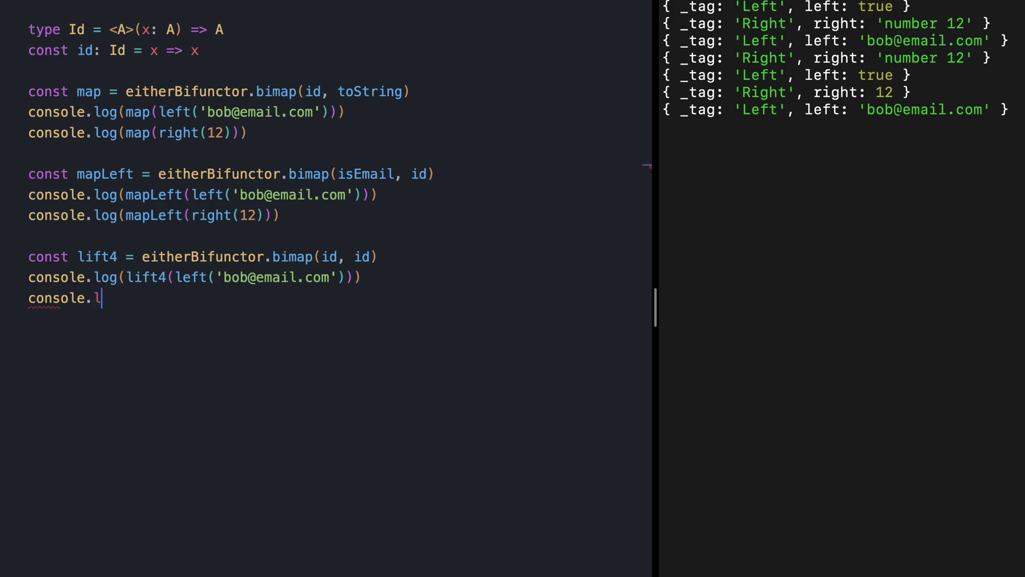
type("t4(right(")
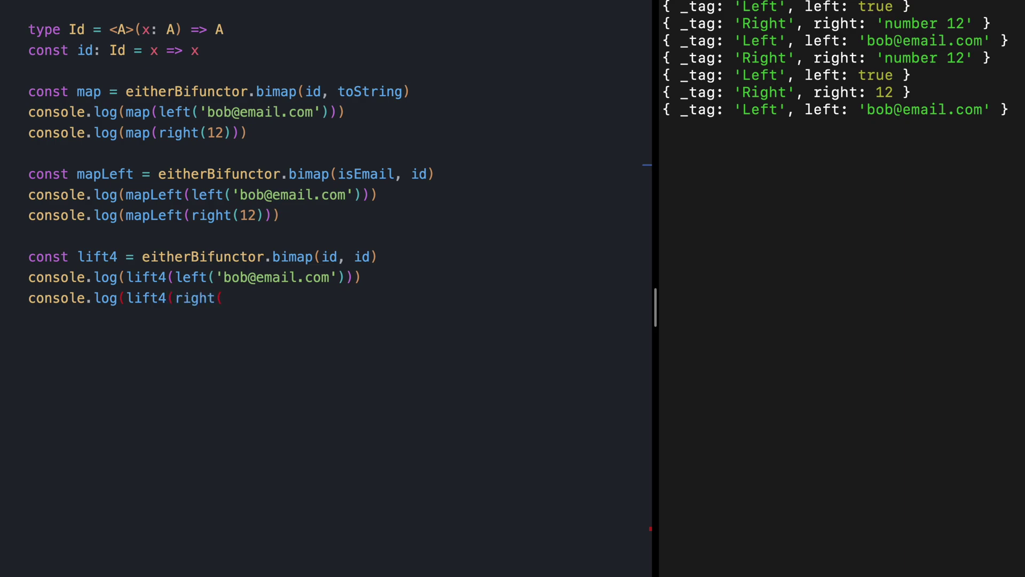
type("rig")
key("BackSpace")
key("BackSpace")
key("BackSpace")
type("12)))")
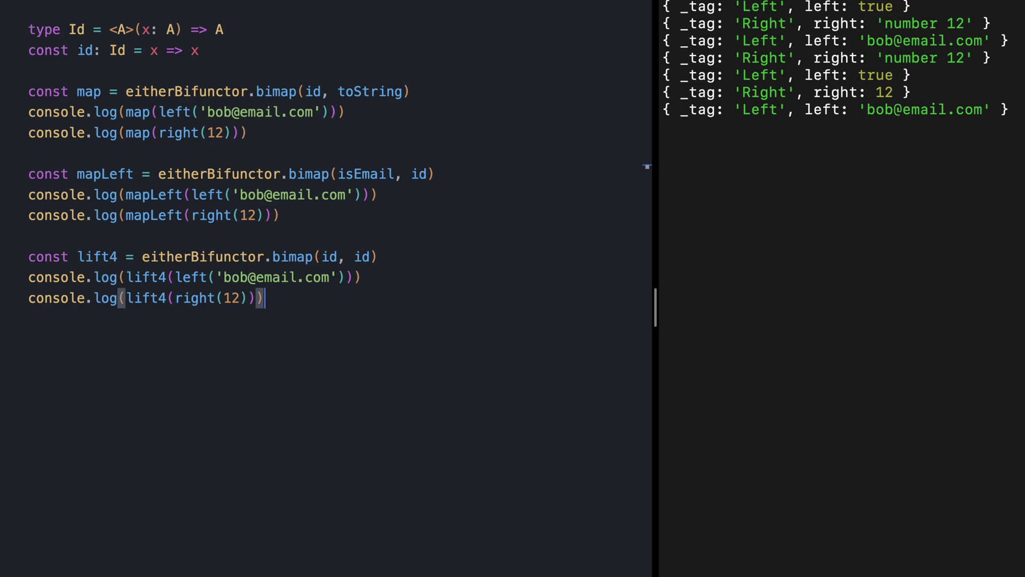